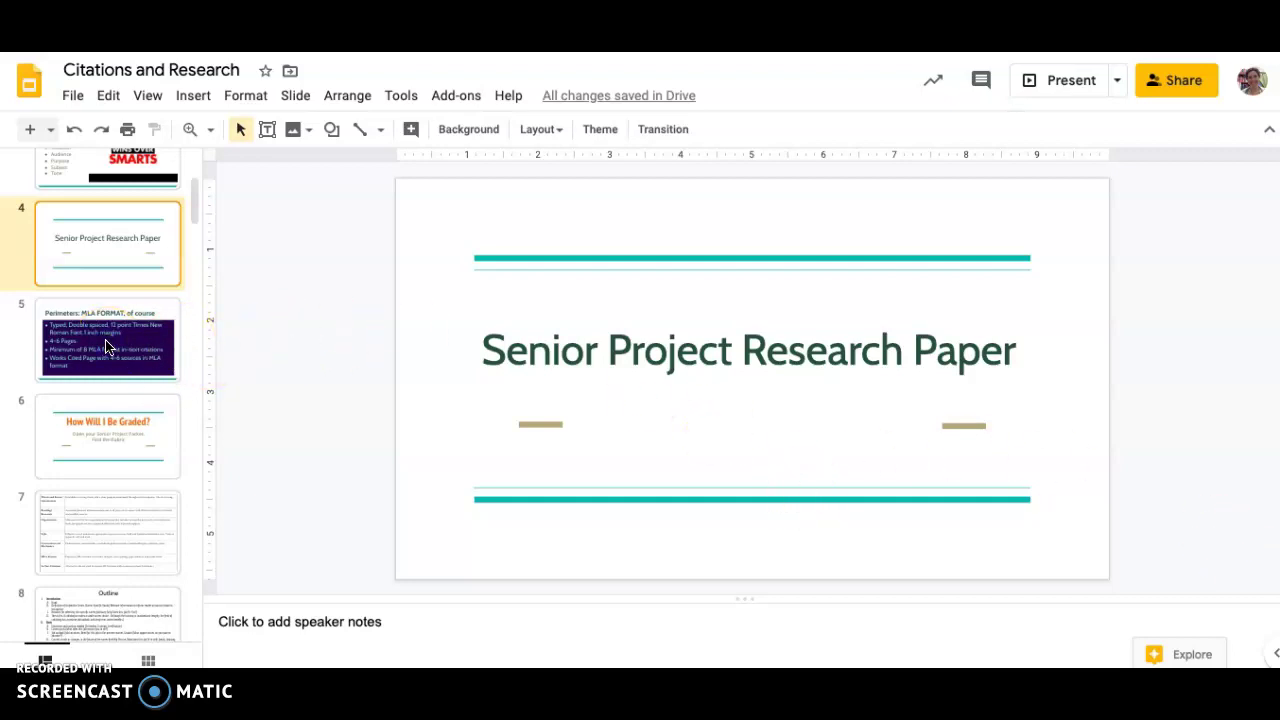
Show slide 5, 'Perimeters: MLA FORMAT', listing the MLA paper requirements.
{"action": "left_click", "coordinate": [126, 325]}
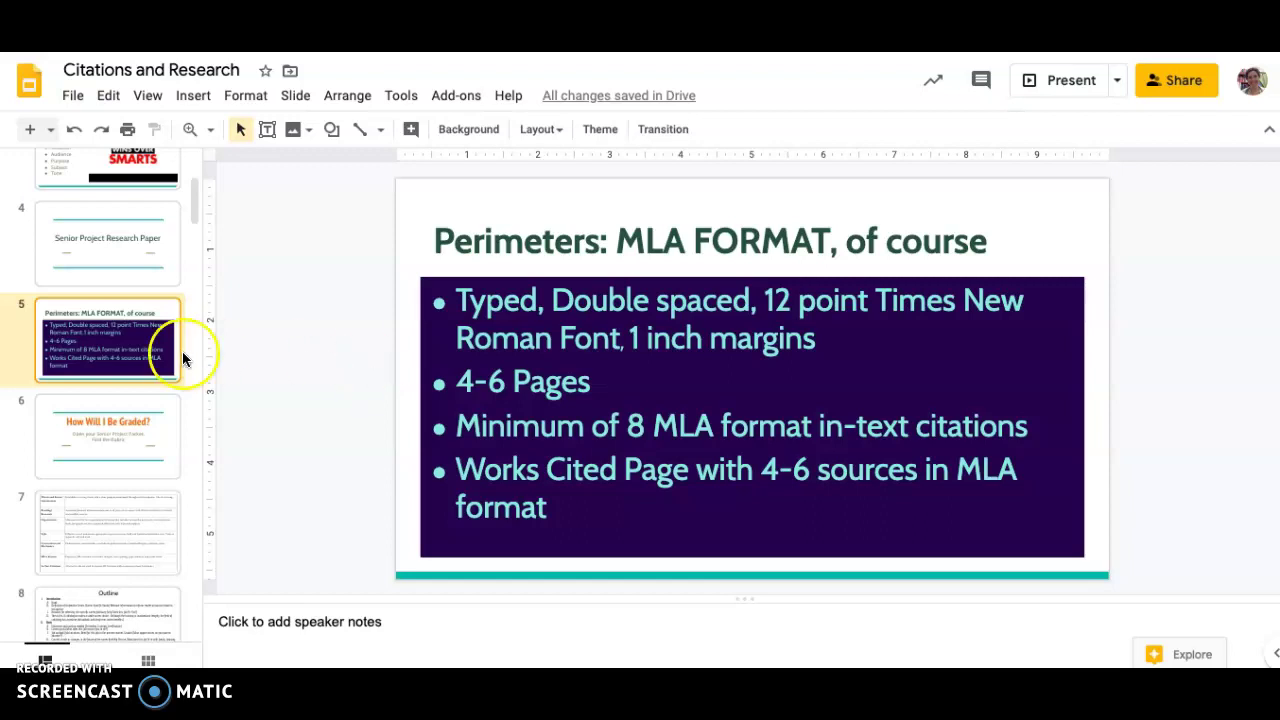
Show slide 8, the Outline slide with Introduction, Body and Conclusion sections.
{"action": "left_click", "coordinate": [98, 447]}
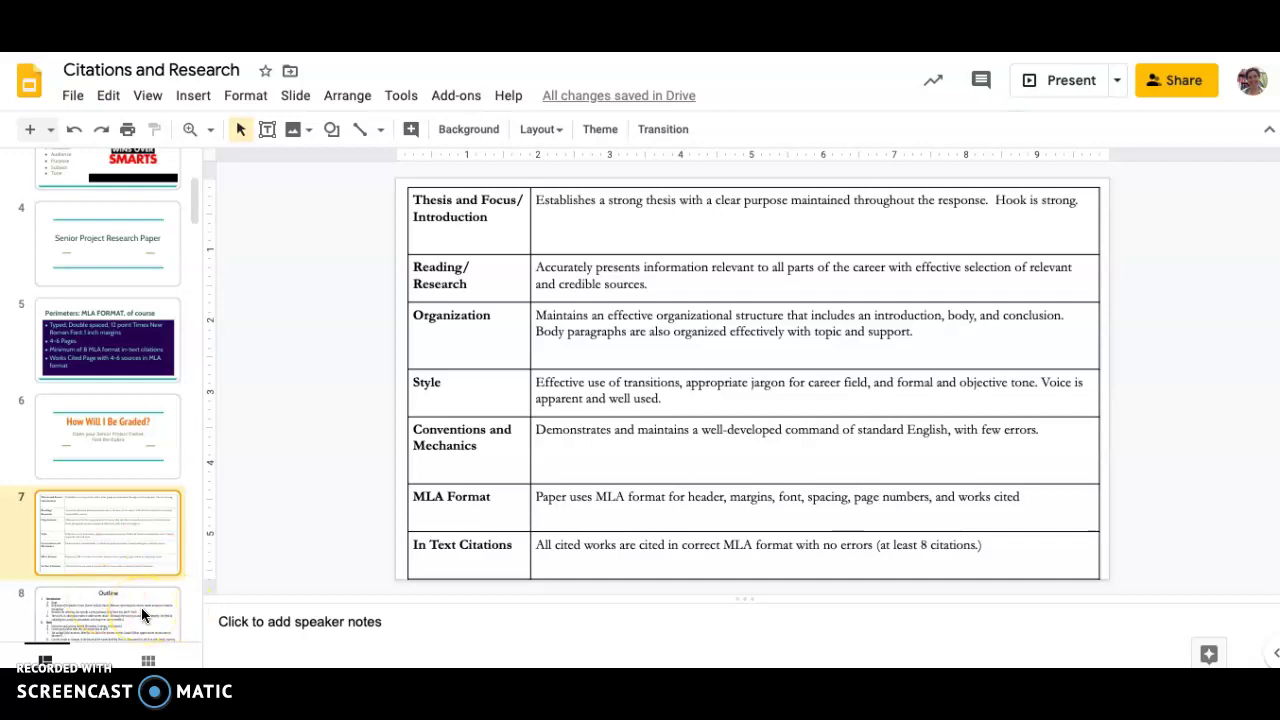
{"action": "left_click", "coordinate": [141, 608]}
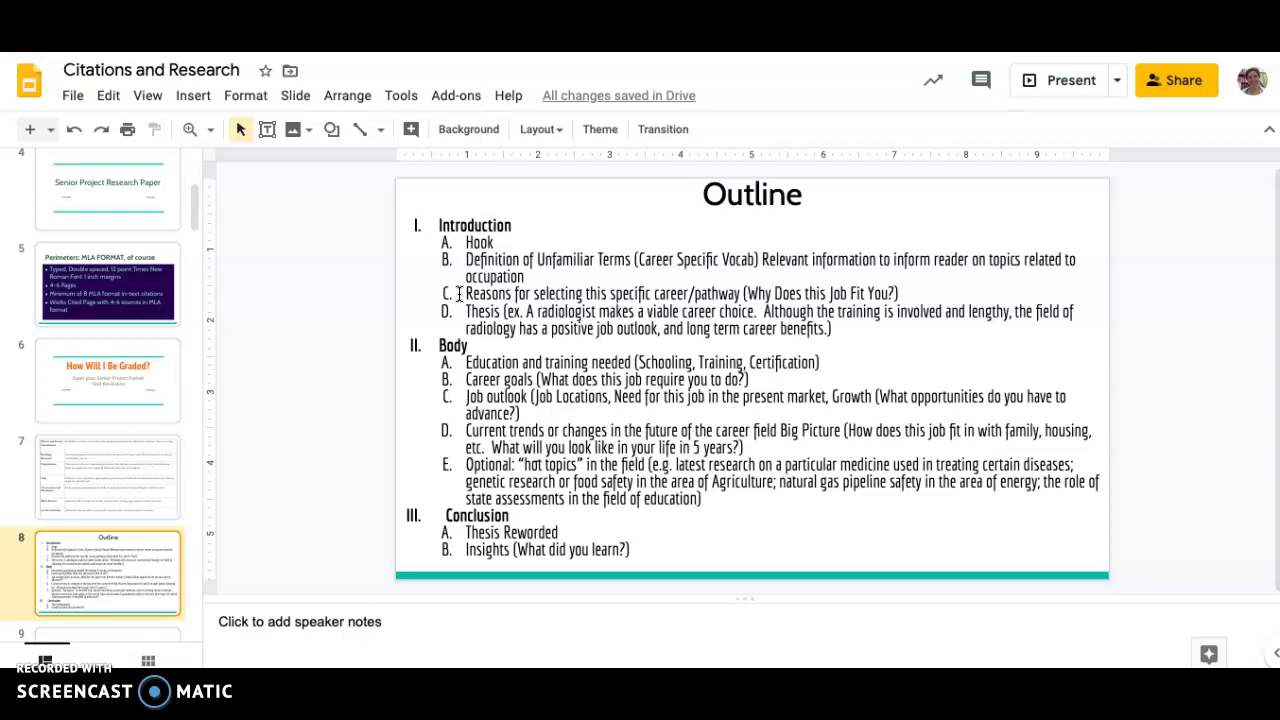
Select the whole outline text from 'Introduction' through 'Insights (What did you learn?)'.
{"action": "left_click", "coordinate": [458, 293]}
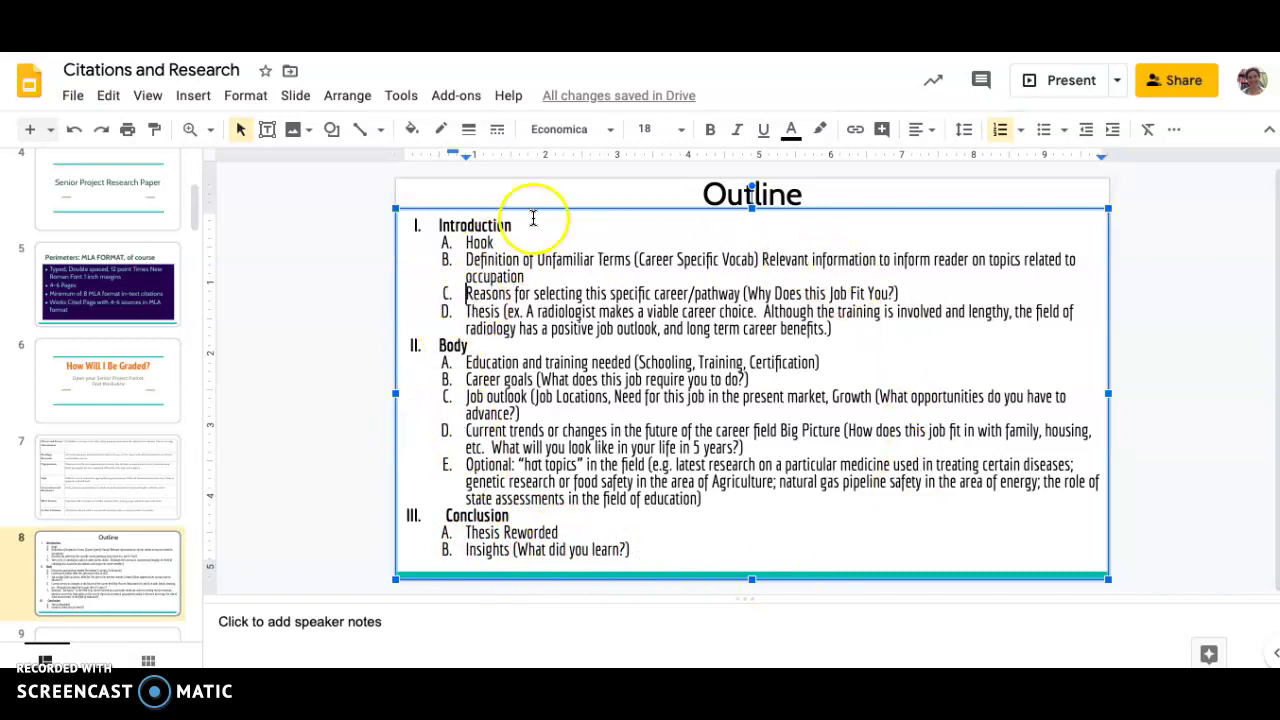
{"action": "left_click", "coordinate": [541, 311]}
{"action": "left_click_drag", "start_coordinate": [650, 550], "coordinate": [436, 224]}
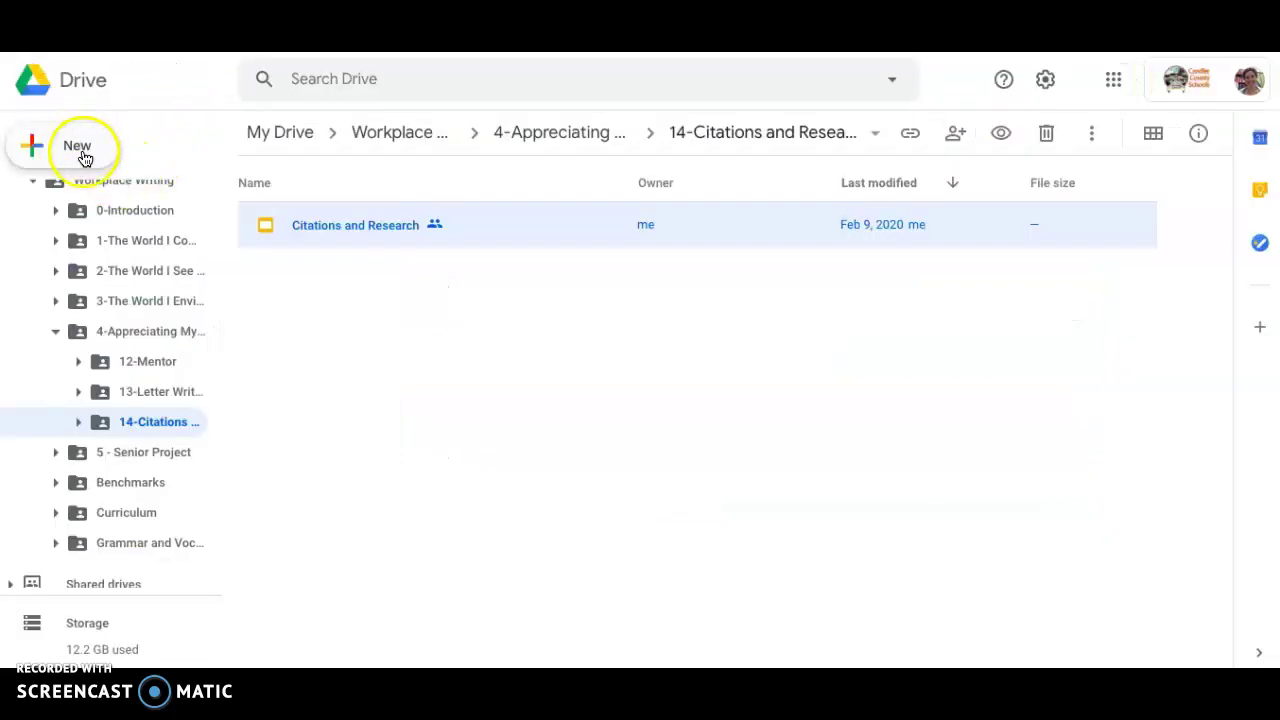
Create a new Google Doc from New > Google Docs, confirming creation in the shared folder.
{"action": "left_click", "coordinate": [84, 158]}
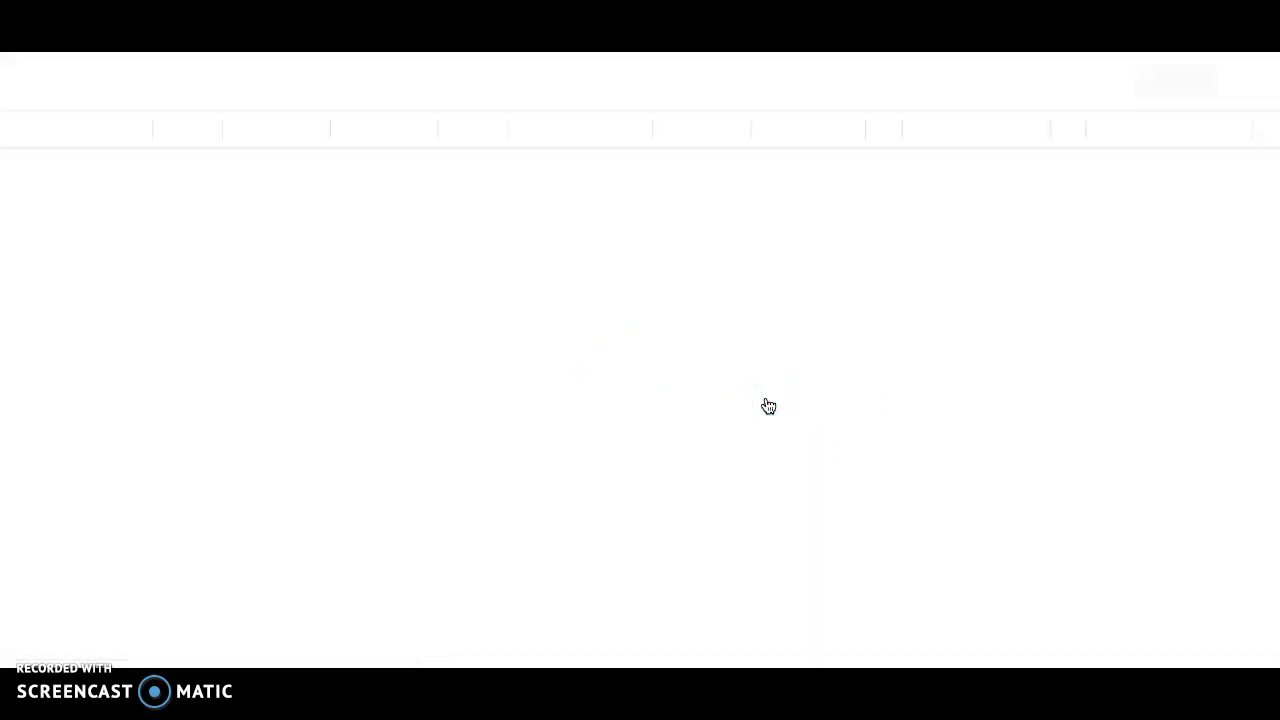
{"action": "left_click", "coordinate": [426, 297]}
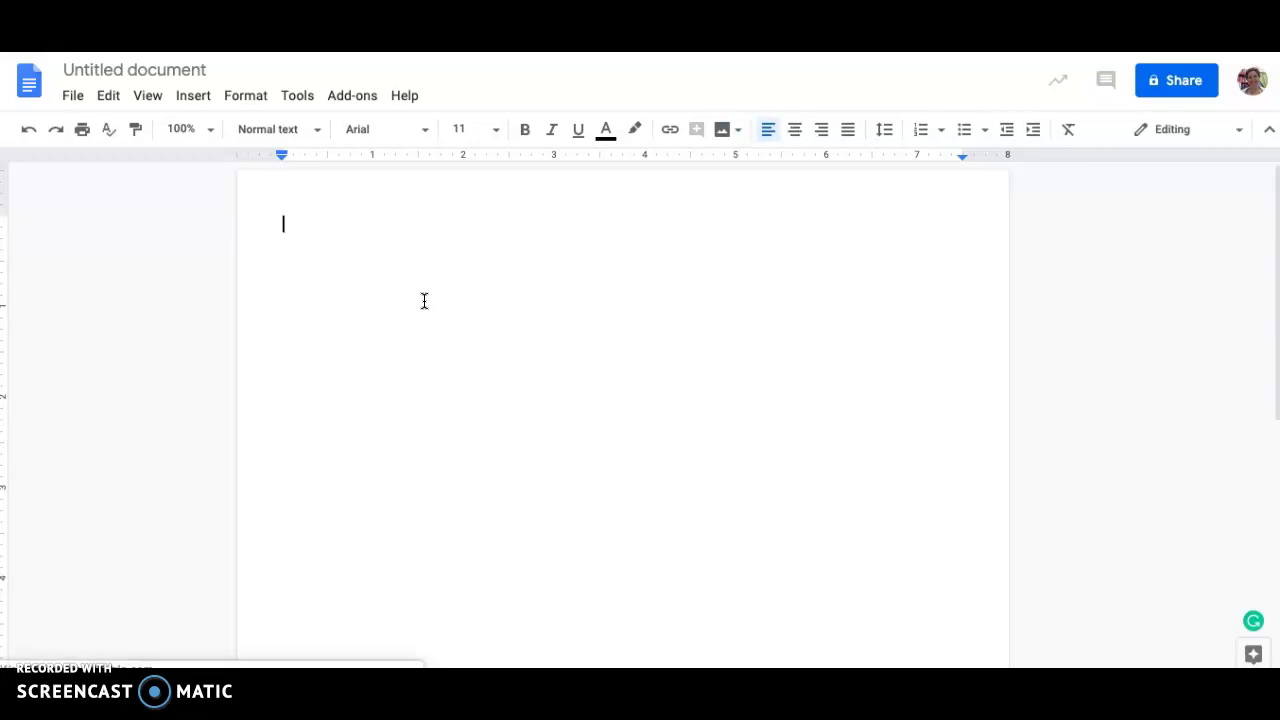
Paste the copied outline into the blank document, re-pasting it with original formatting.
{"action": "type", "text": "Introduction Hook Definition of Unfamiliar Terms (Career Specific Vocab) Relevant information to inform reader on topics related to occupation Reasons for selecting this specific career/pathway (Why Does this Job Fit You?) Thesis (ex. A radiologist makes a viable career choice.  Although the training is involved and lengthy, the field of radiology has a positive job outlook, and long term career benefits.) Body Education and training needed (Schooling, Training, Certification) Career goals (What does this job require you to do?) Job outlook (Job Locations, Need for this job in the present market, Growth (What opportunities do you have to advance?) Current trends or changes in the future of the career field Big Picture (How does this job fit in with family, housing, etc.  What will you look like in your life in 5 years?) Optional: “hot topics” in the field (e.g. latest research on a particular medicine used in treating certain diseases; genetic research or food safety in the area of Agriculture; natural gas pipeline safety in the area of energy; the role of state assessments in the field of education)   Conclusion Thesis Reworded Insights (What did you learn?)"}
{"action": "left_click", "coordinate": [369, 224]}
{"action": "mouse_move", "coordinate": [514, 583]}
{"action": "left_mouse_down"}
{"action": "mouse_move", "coordinate": [252, 277]}
{"action": "mouse_move", "coordinate": [271, 212]}
{"action": "left_mouse_up"}
{"action": "key", "text": "ctrl+c"}
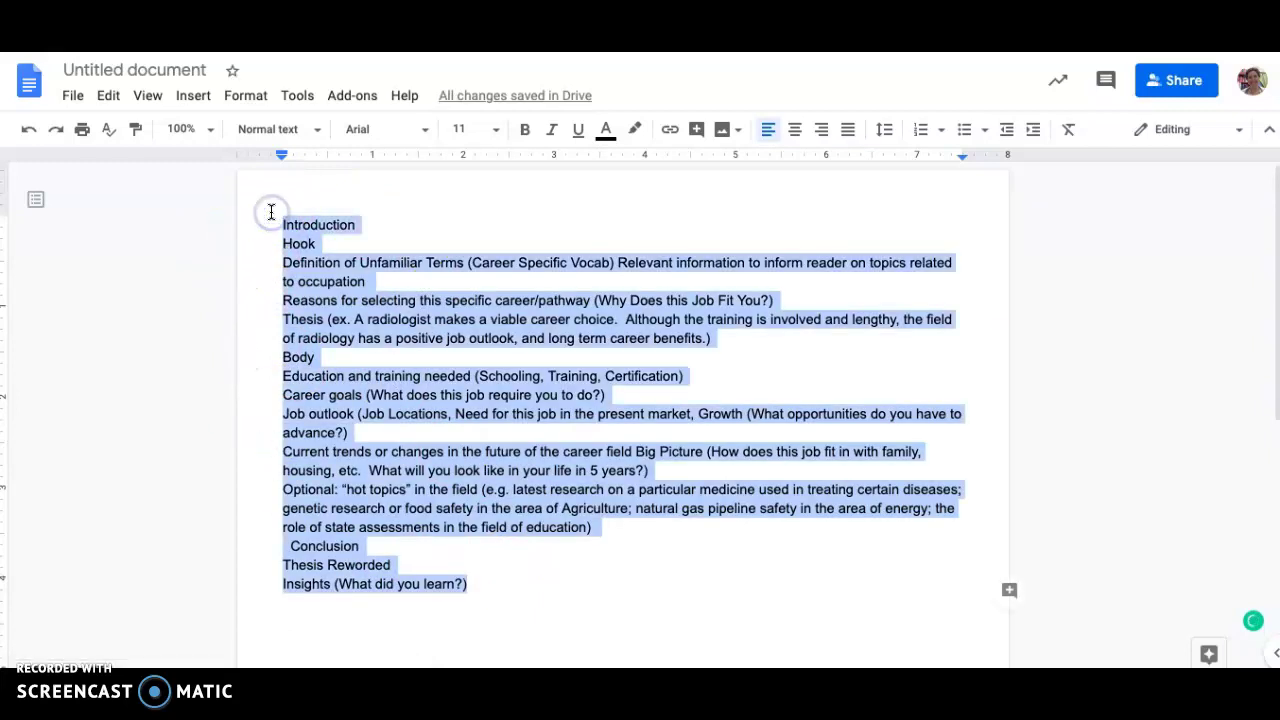
{"action": "key", "text": "BackSpace"}
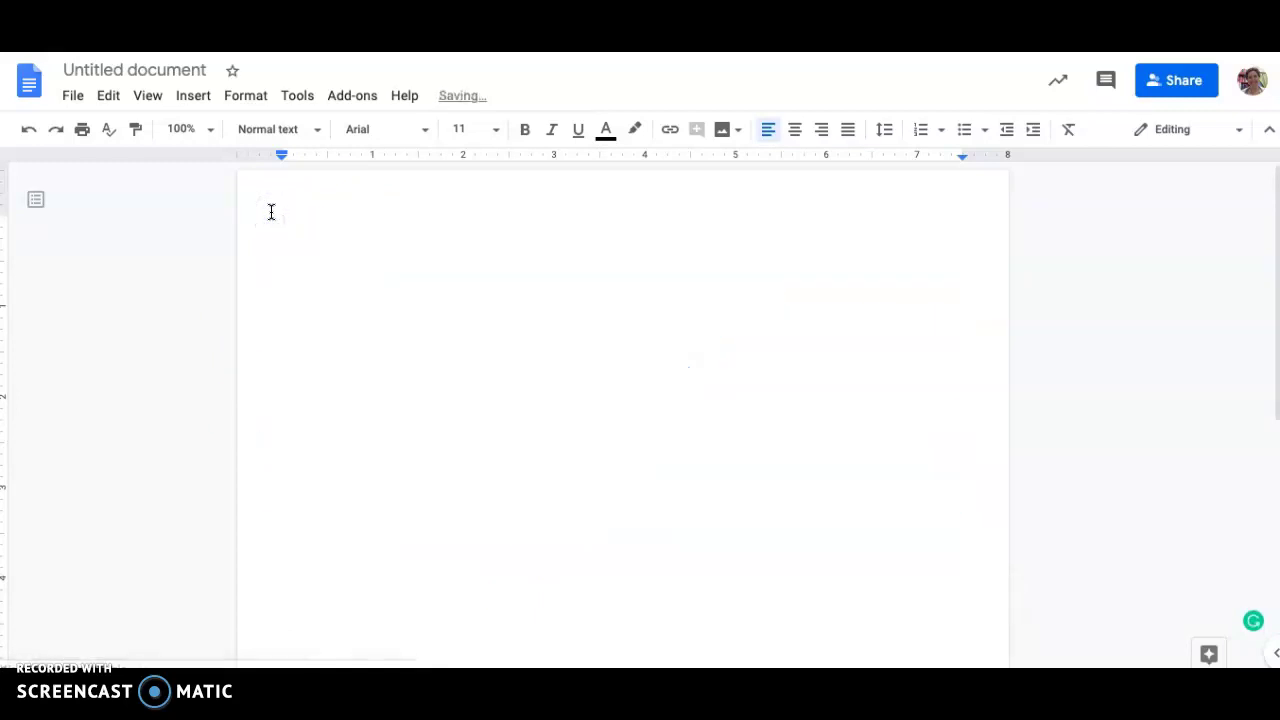
{"action": "key", "text": "ctrl+v"}
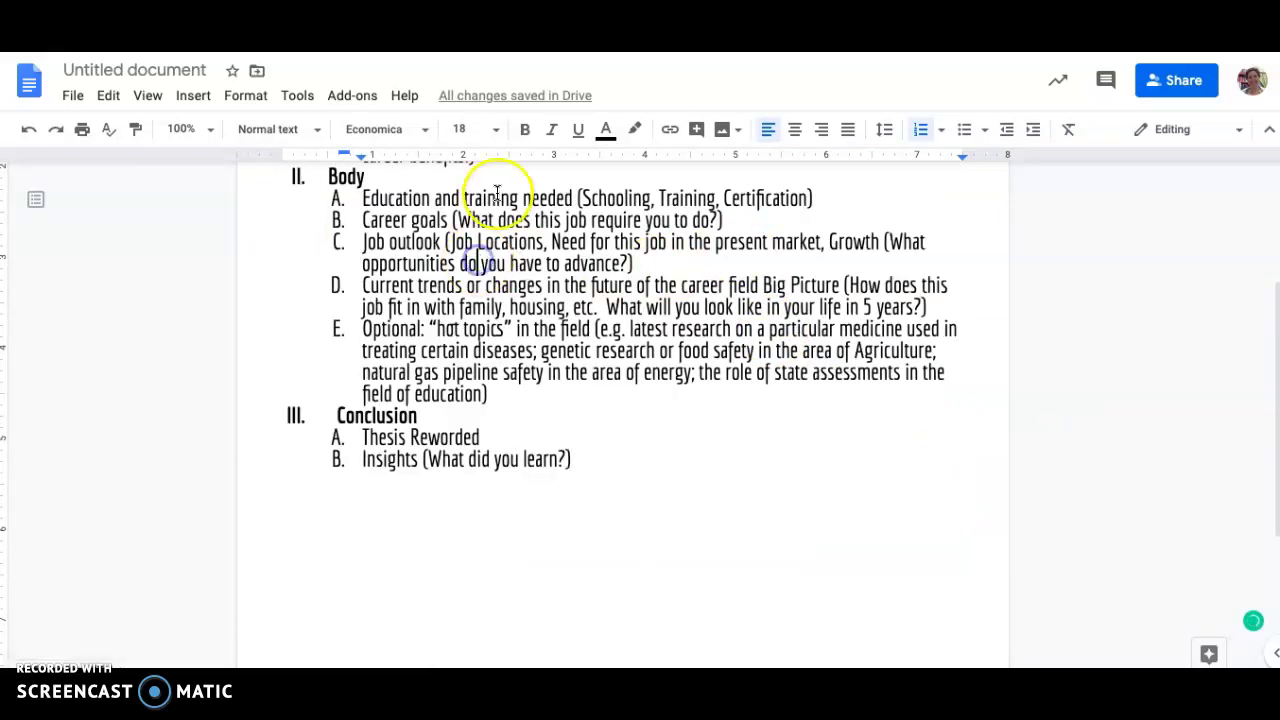
Add an indented sub-point line under the Hook item.
{"action": "left_click", "coordinate": [500, 190]}
{"action": "key", "text": "ctrl+Home"}
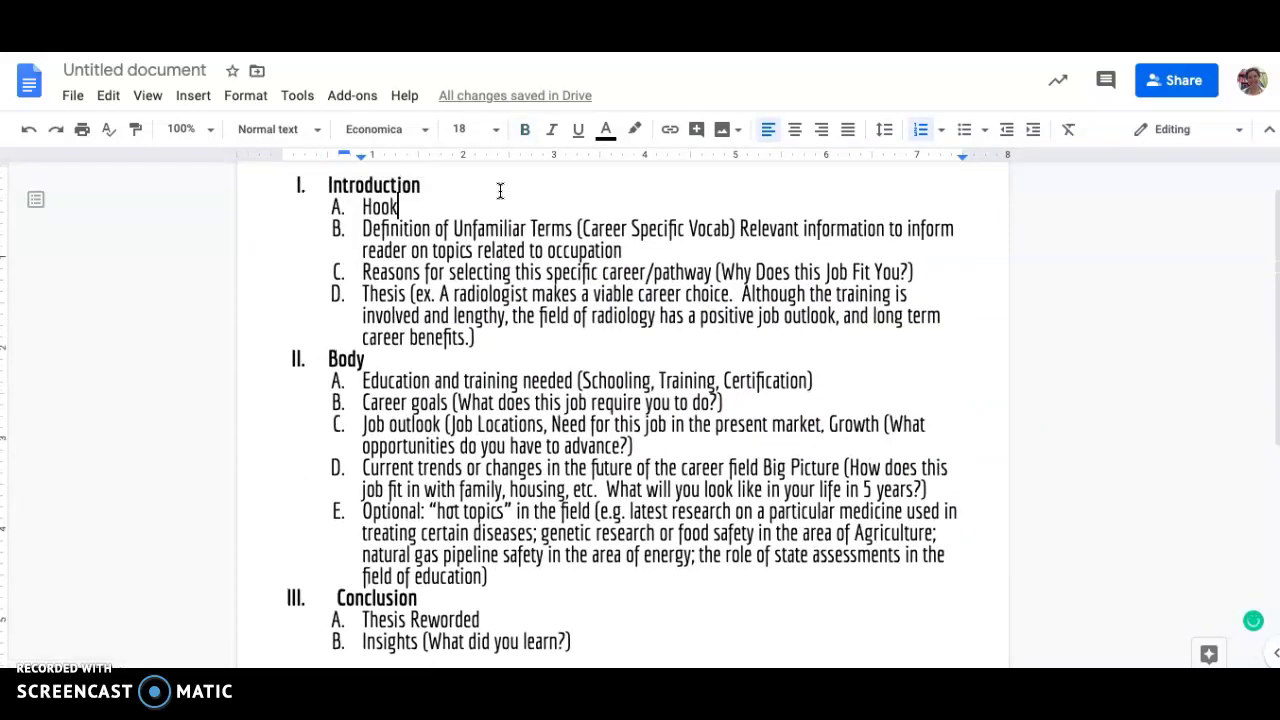
{"action": "key", "text": "Down"}
{"action": "key", "text": "End"}
{"action": "key", "text": "Return"}
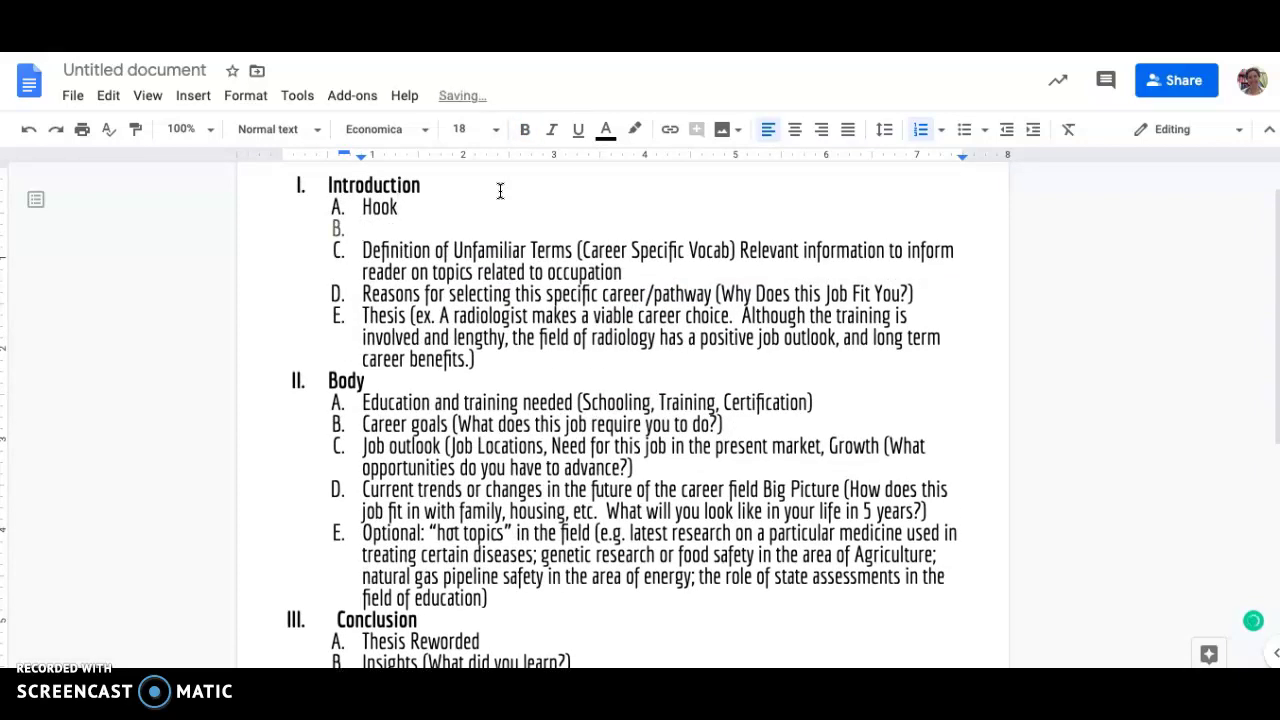
{"action": "key", "text": "Tab"}
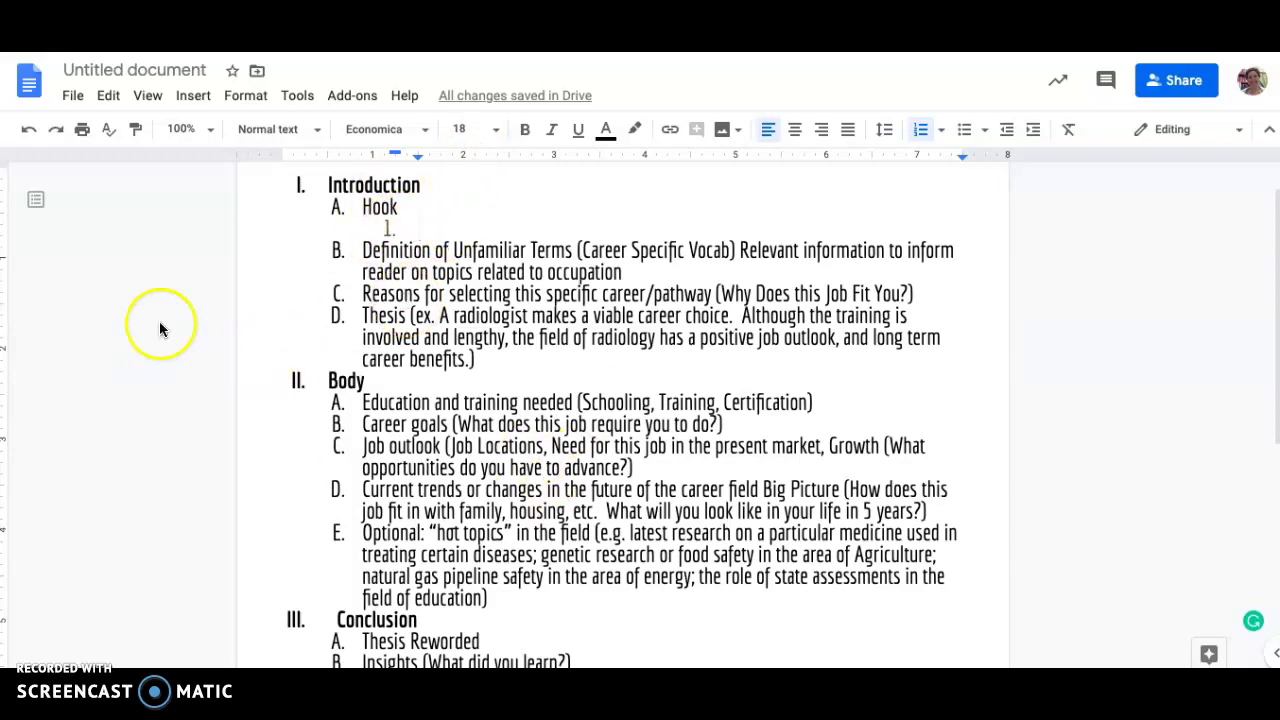
Add the sub-point 'Education: BA in field (English) or (English Education' under Education and training.
{"action": "left_click", "coordinate": [815, 398]}
{"action": "key", "text": "Return"}
{"action": "key", "text": "Tab"}
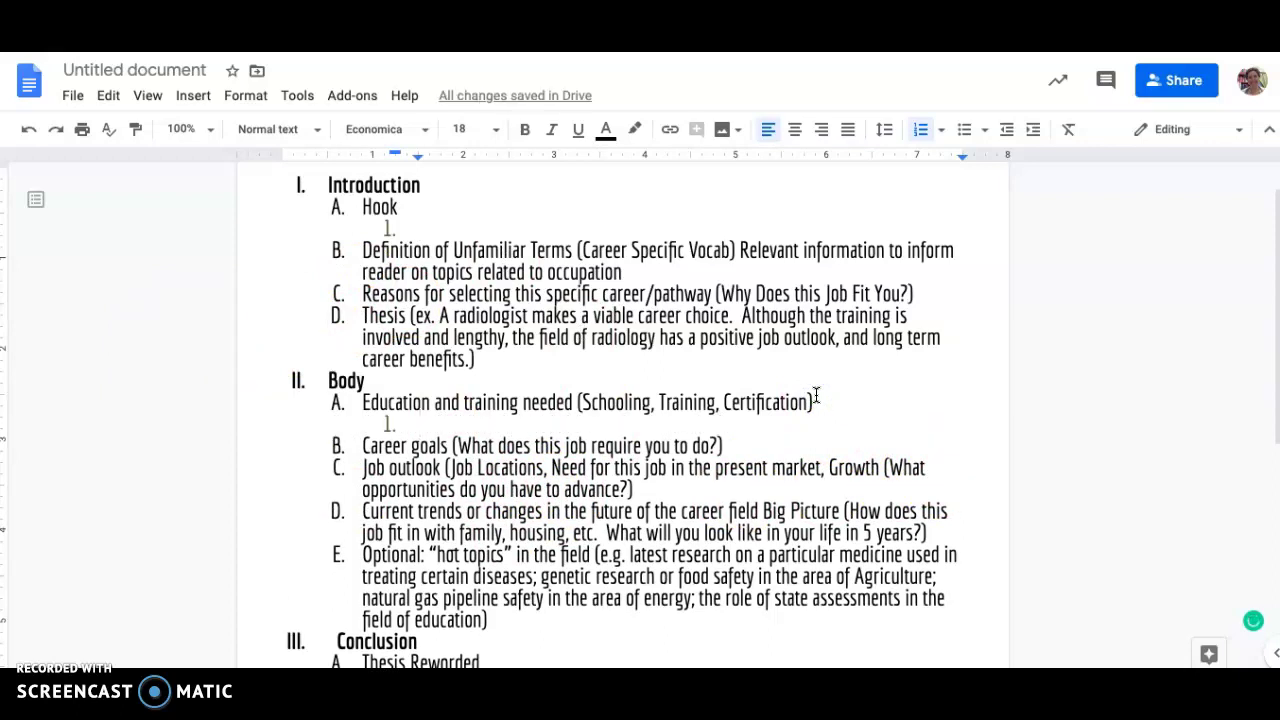
{"action": "type", "text": "Education"}
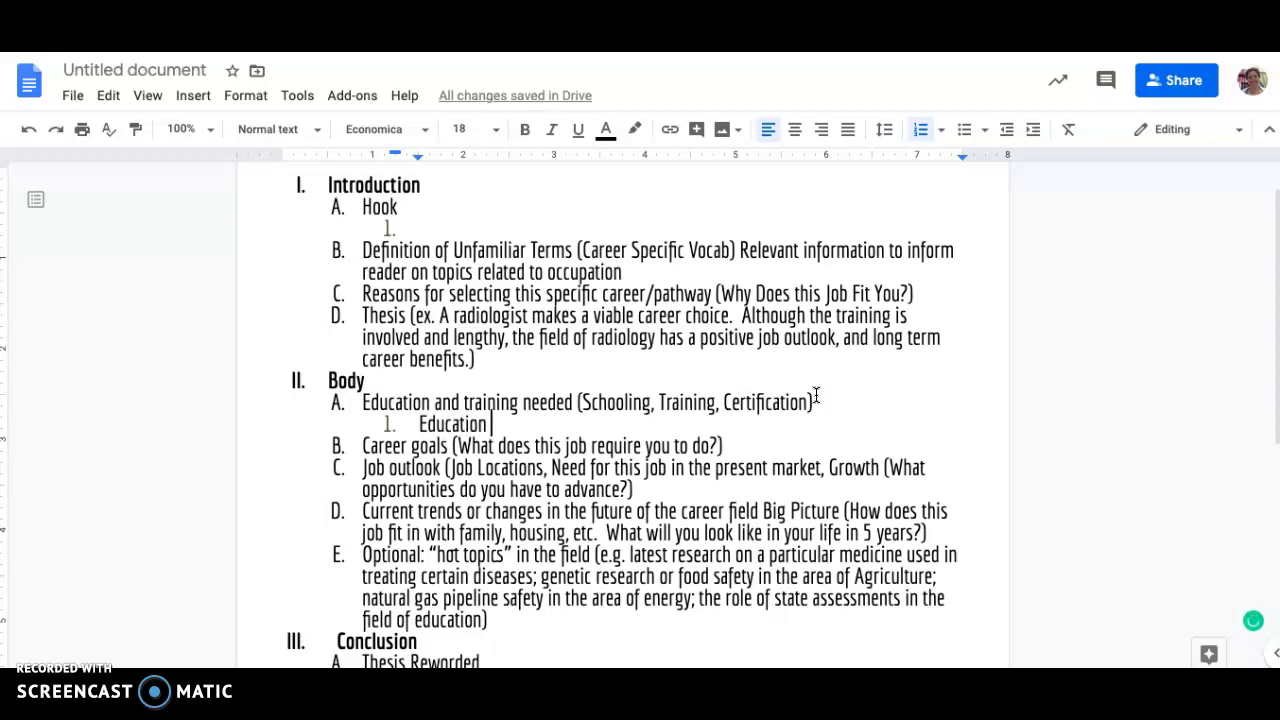
{"action": "key", "text": "BackSpace"}
{"action": "type", "text": ": "}
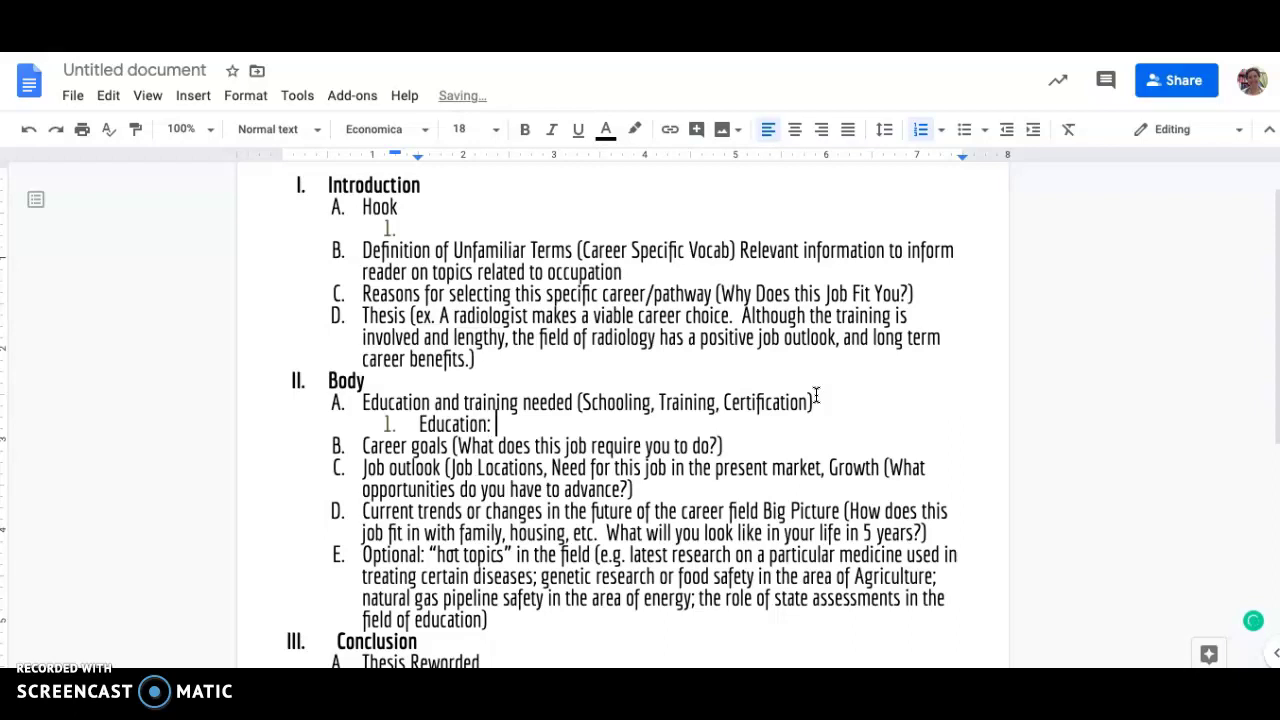
{"action": "type", "text": "BA"}
{"action": "type", "text": " in "}
{"action": "type", "text": "field (English) or (ENglis"}
{"action": "key", "text": "BackSpace"}
{"action": "key", "text": "BackSpace"}
{"action": "key", "text": "BackSpace"}
{"action": "key", "text": "BackSpace"}
{"action": "key", "text": "BackSpace"}
{"action": "type", "text": "nglish Education"}
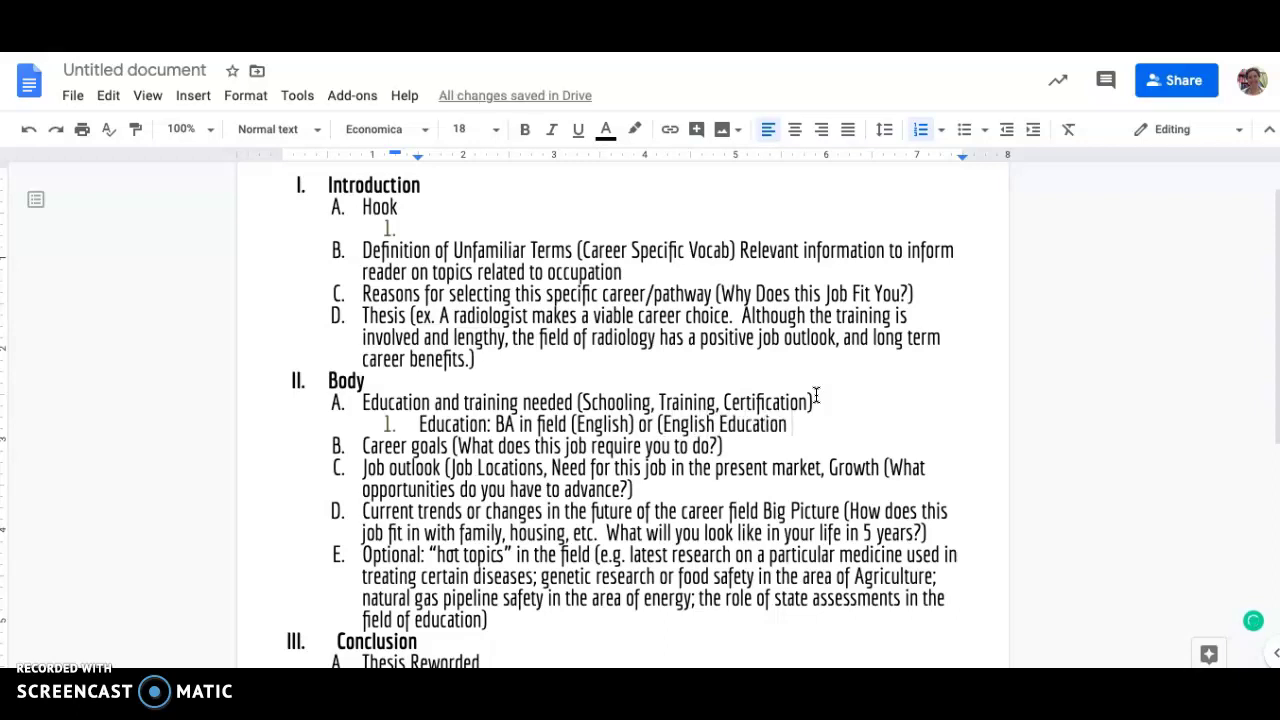
{"action": "left_click", "coordinate": [628, 348]}
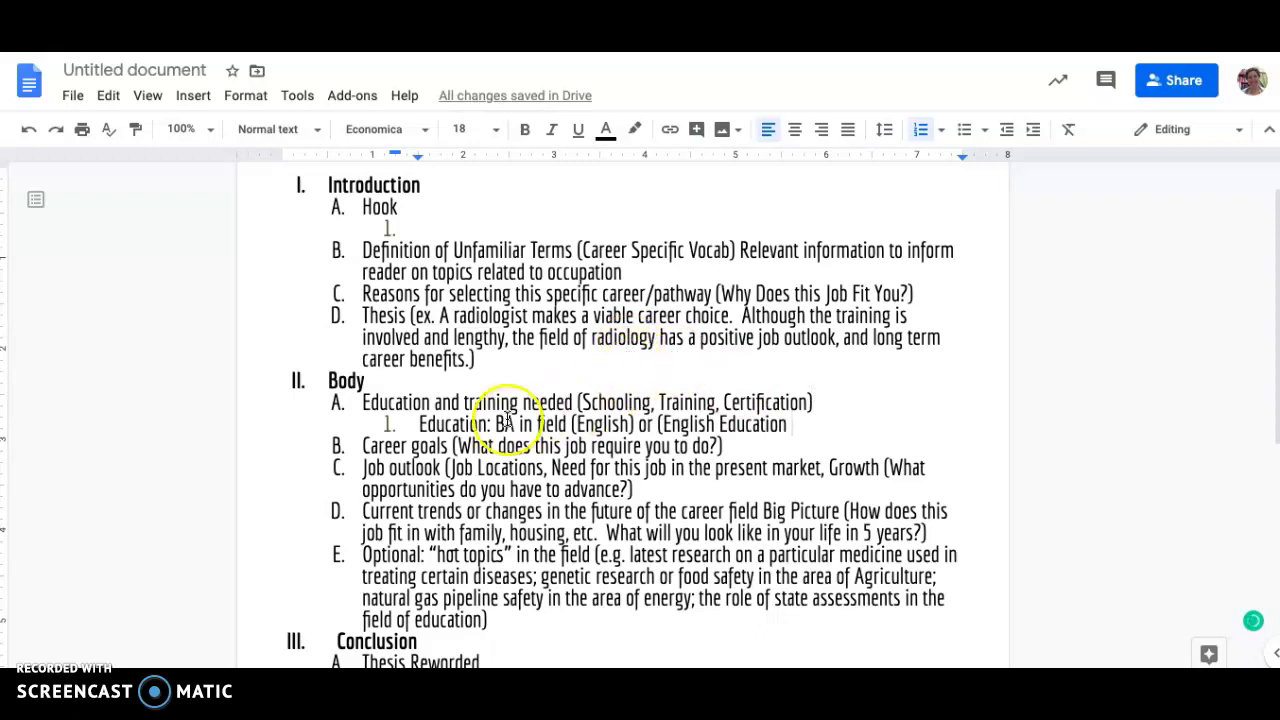
Move the BA requirement onto its own indented sub-item a) under Education.
{"action": "left_click", "coordinate": [497, 424]}
{"action": "key", "text": "Return"}
{"action": "key", "text": "Tab"}
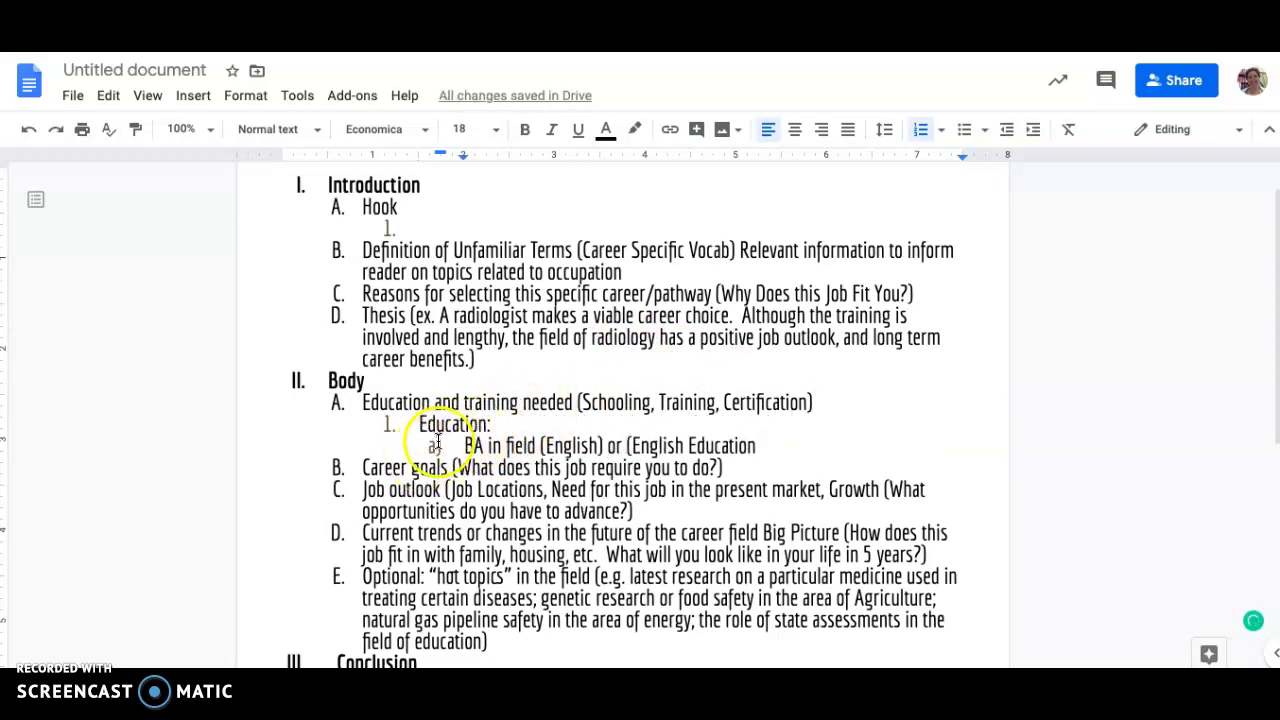
Add sub-item b): Optional MA in field (English or Education) or Doctorate degree.
{"action": "left_click", "coordinate": [773, 448]}
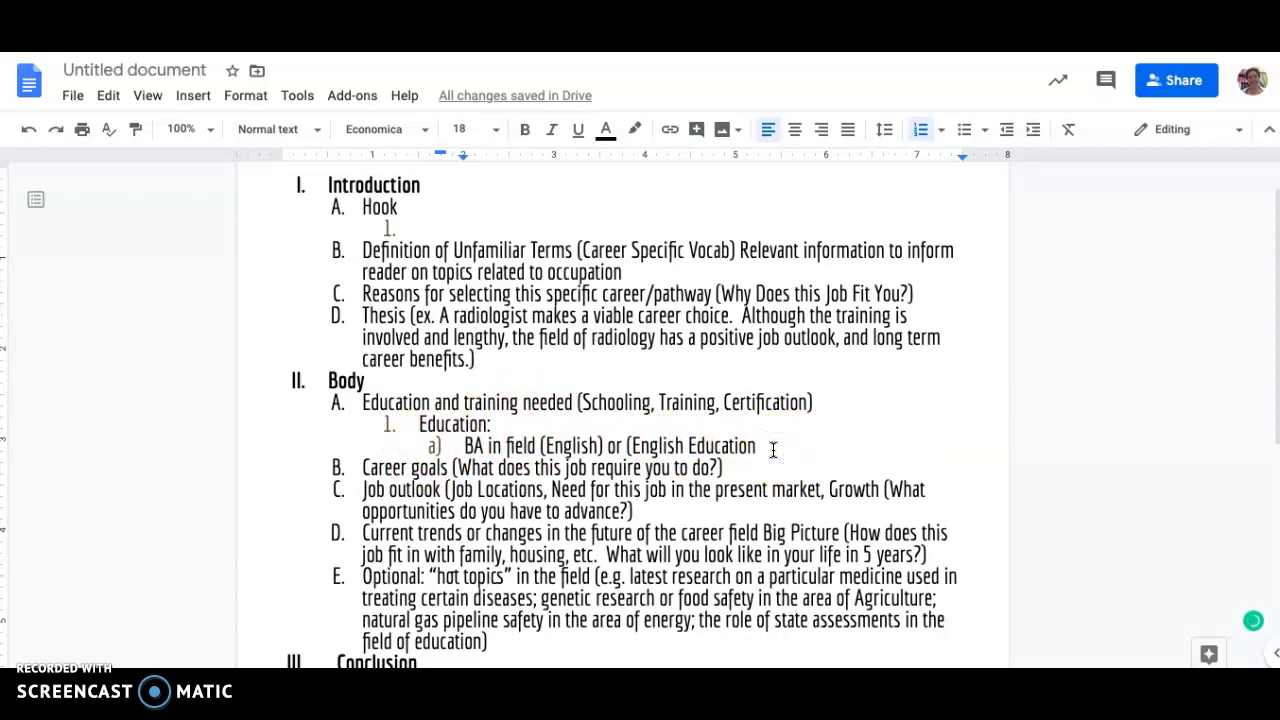
{"action": "key", "text": "Return"}
{"action": "type", "text": "Op"}
{"action": "type", "text": "tional : MA i"}
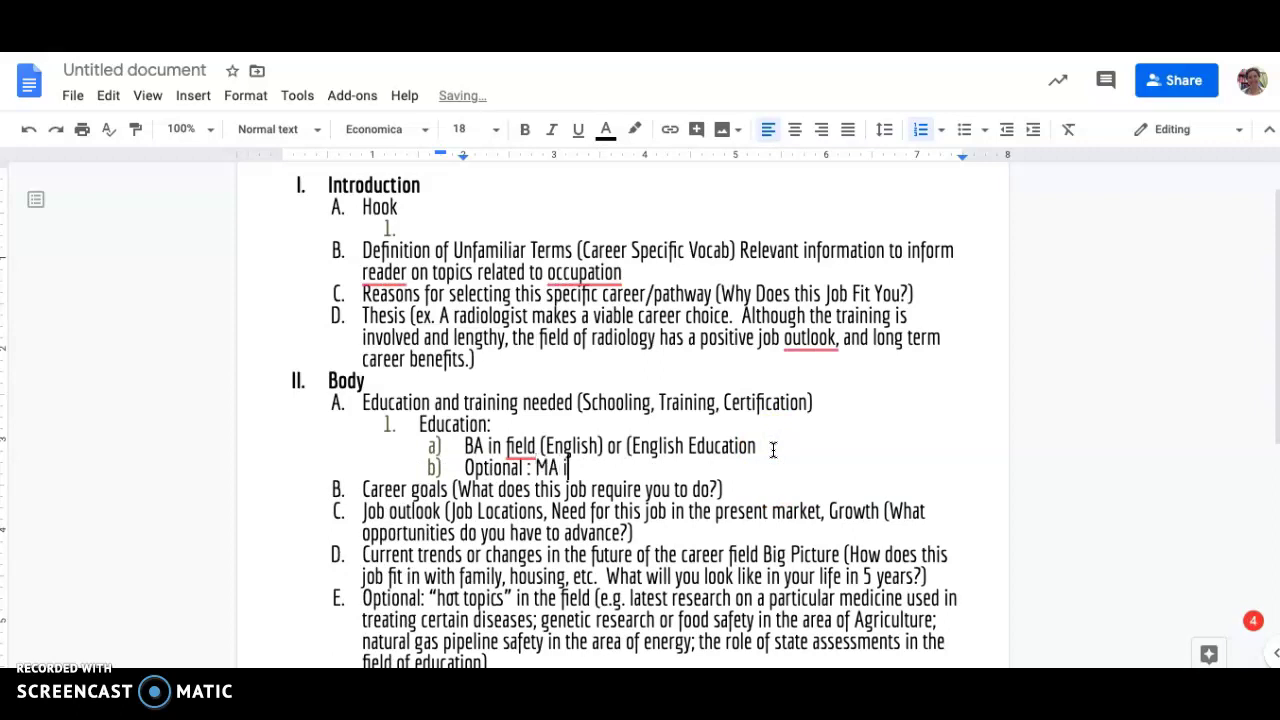
{"action": "type", "text": "Ecu"}
{"action": "key", "text": "BackSpace"}
{"action": "key", "text": "BackSpace"}
{"action": "type", "text": "field (Engl"}
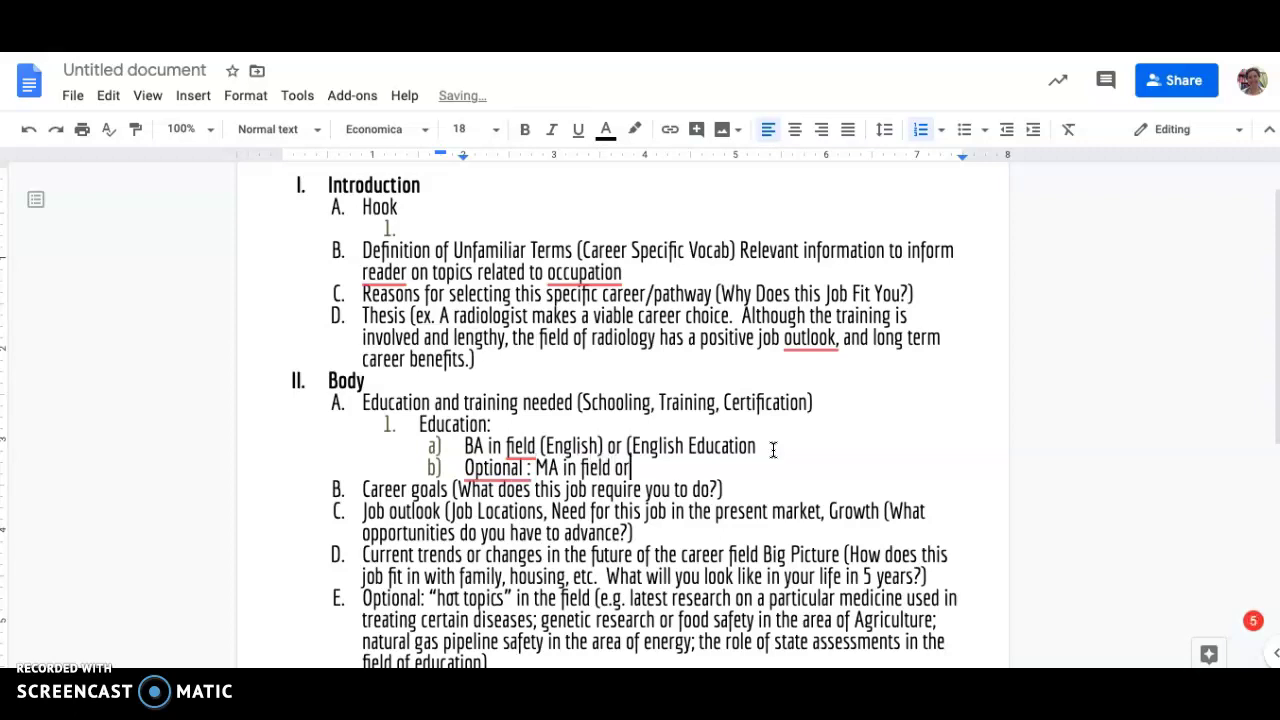
{"action": "type", "text": "ish or Education) or"}
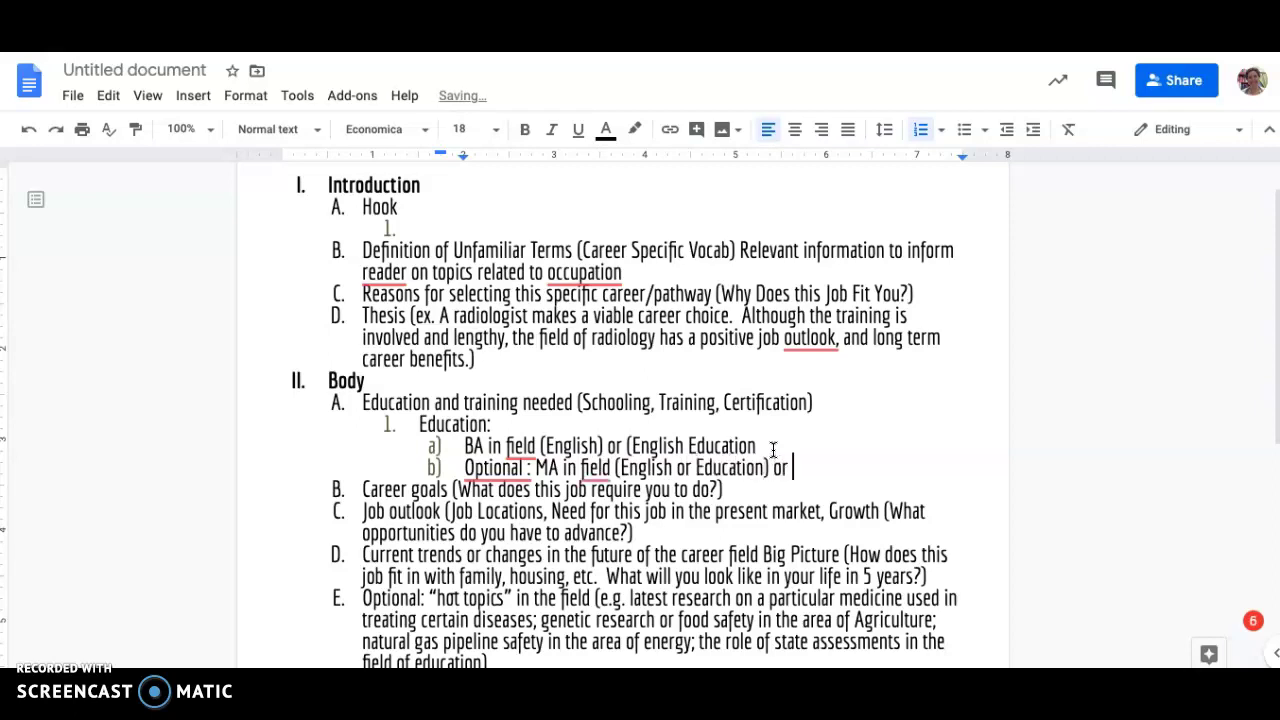
{"action": "type", "text": " DA"}
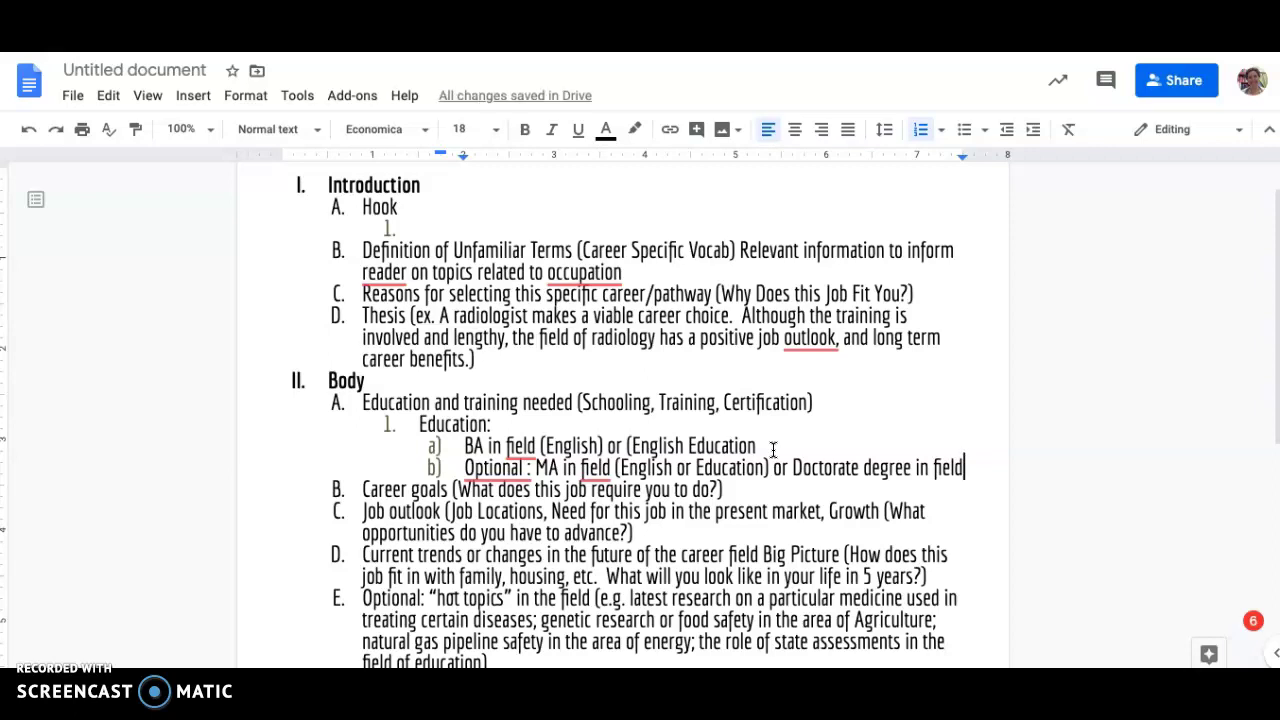
Add a numbered 'Training' point with sub-item a) Student Teaching (Apprenticeship).
{"action": "key", "text": "Down"}
{"action": "key", "text": "Down"}
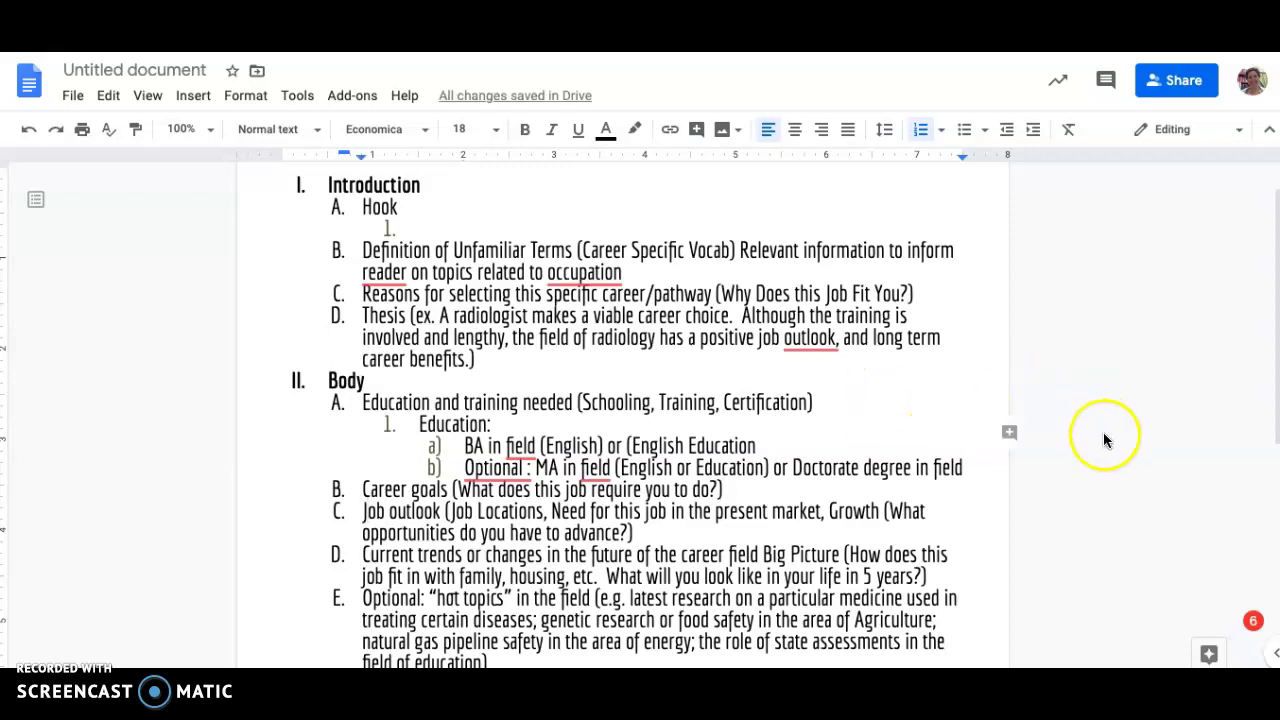
{"action": "left_click", "coordinate": [971, 468]}
{"action": "key", "text": "Return"}
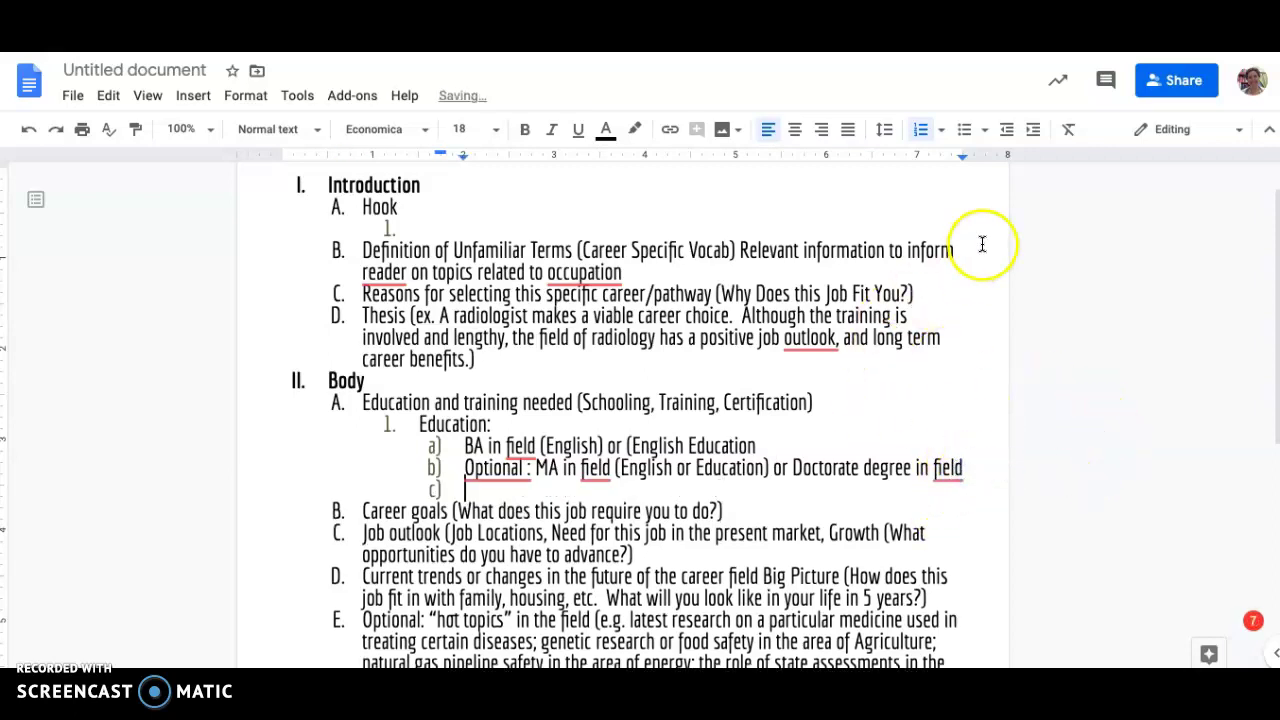
{"action": "left_click", "coordinate": [1008, 138]}
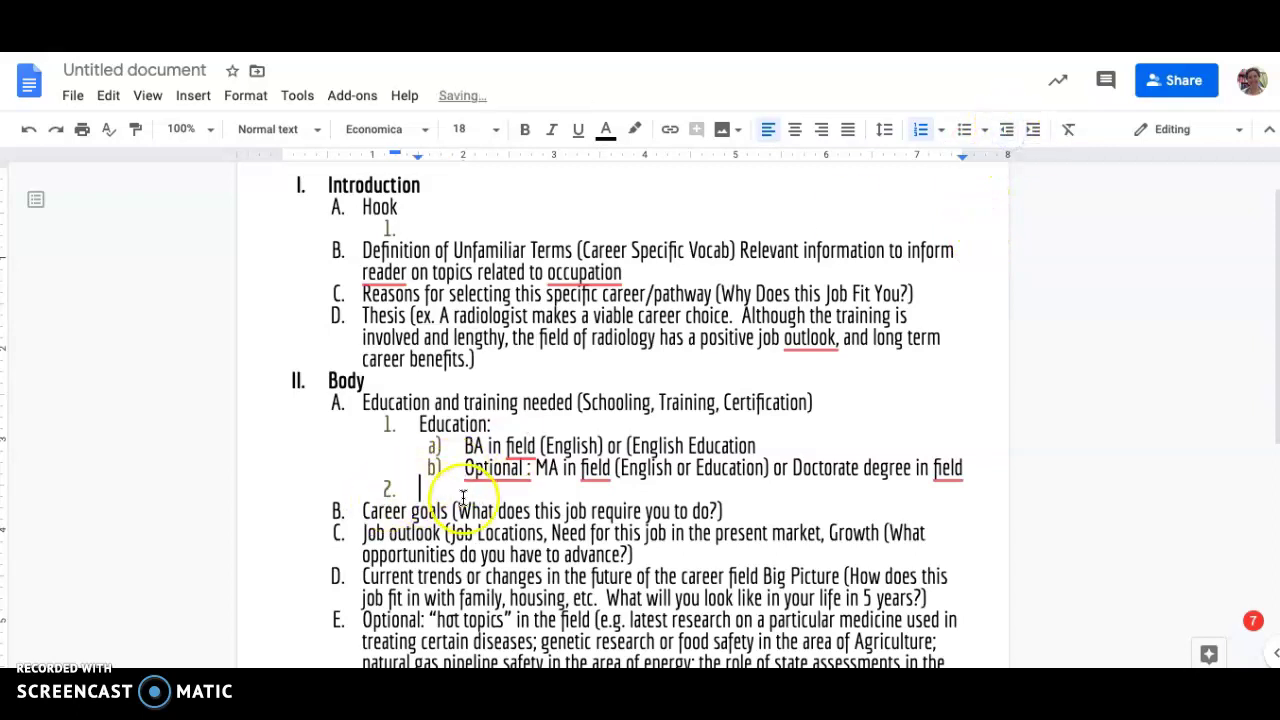
{"action": "type", "text": "Trai"}
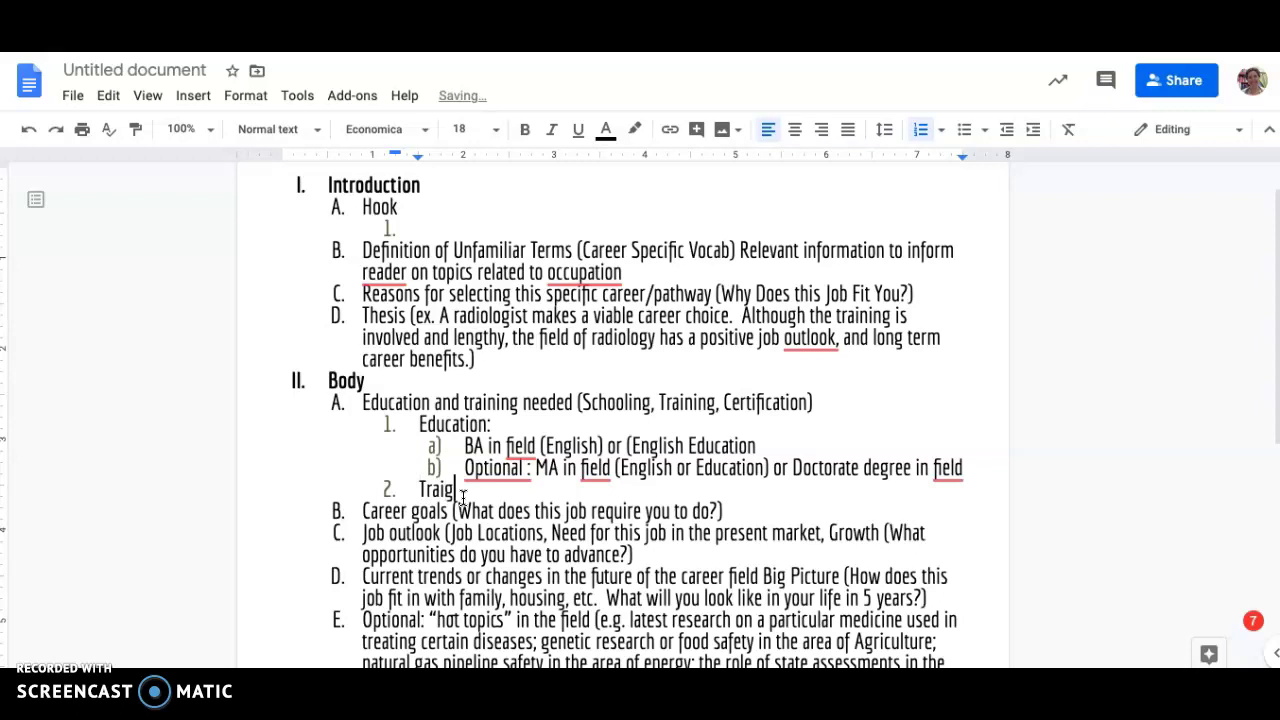
{"action": "type", "text": "ning"}
{"action": "key", "text": "Return"}
{"action": "key", "text": "Tab"}
{"action": "type", "text": "St"}
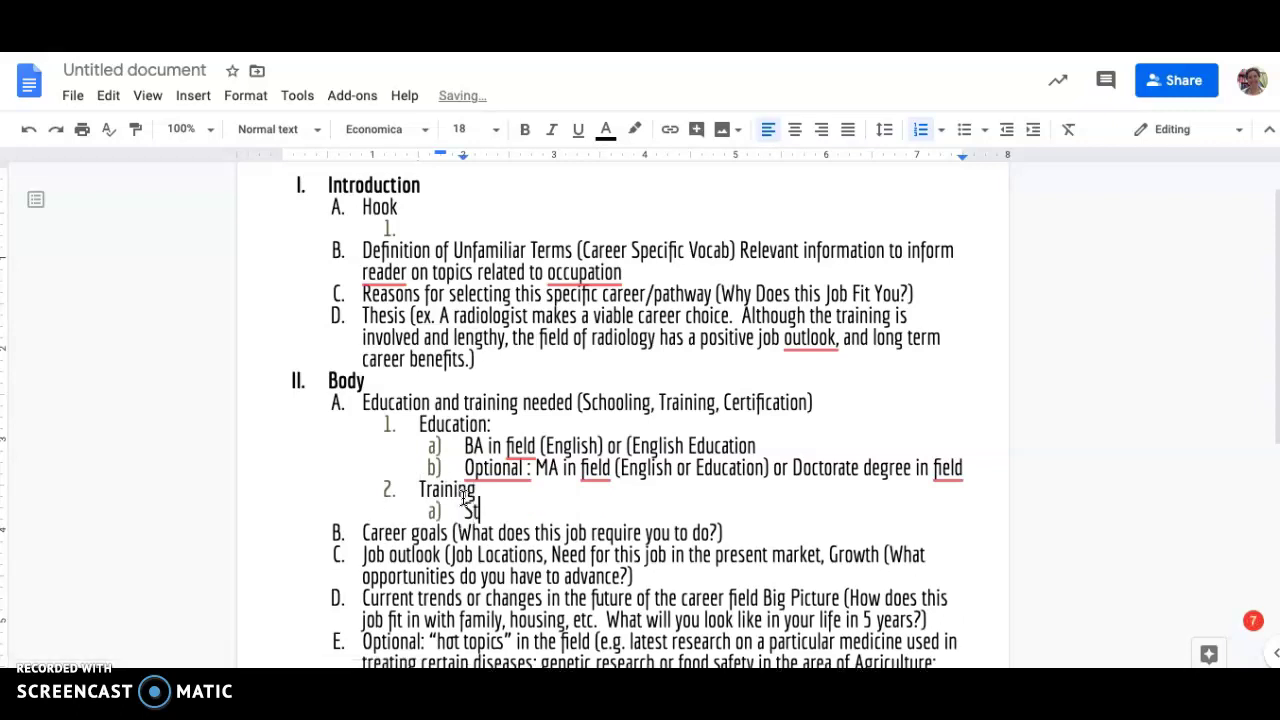
{"action": "type", "text": "udent Teaching (Apprenticeship"}
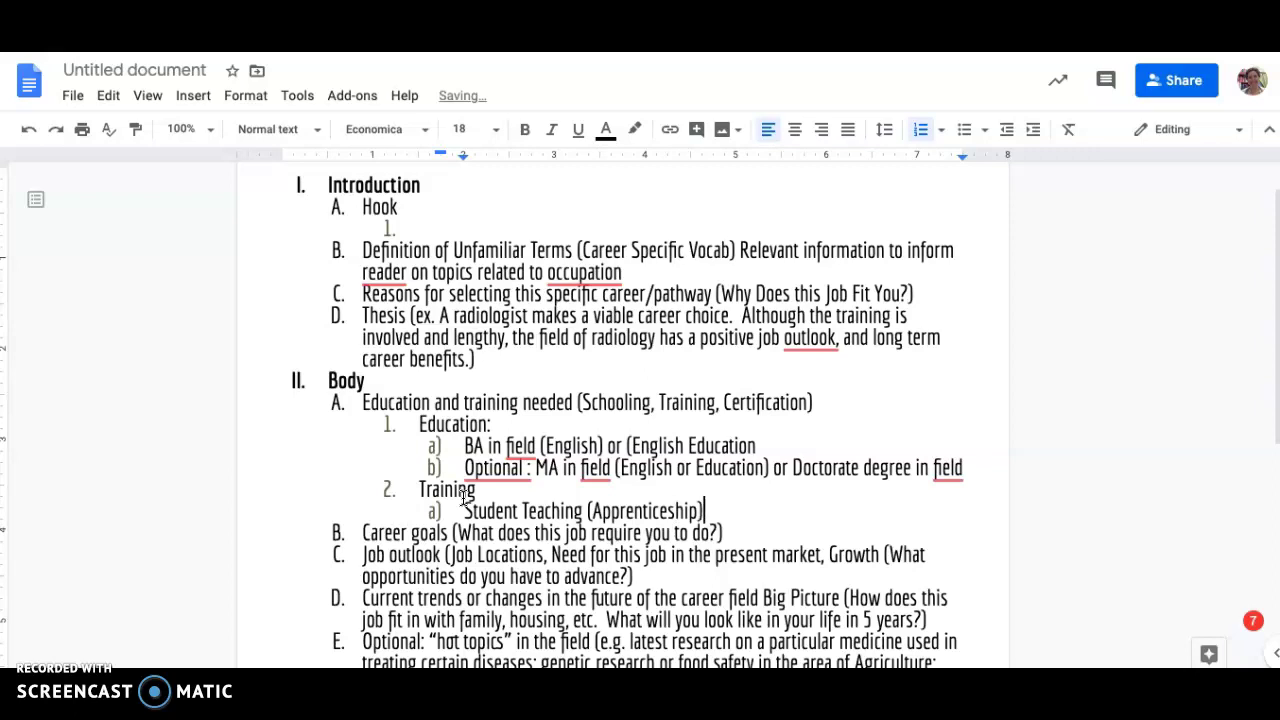
Add sub-item b) GACE exam (teacher's exam) and remove the extra space in 'Optional :'.
{"action": "key", "text": "Return"}
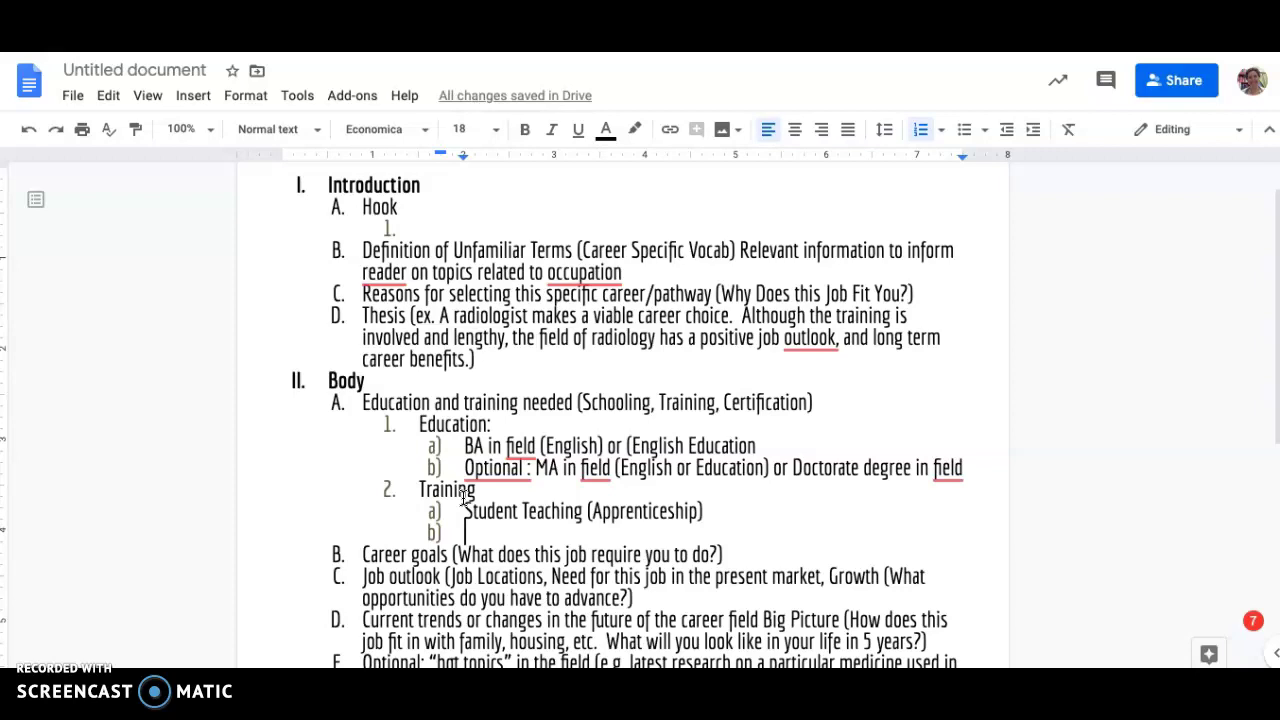
{"action": "type", "text": "GAXCE"}
{"action": "key", "text": "BackSpace"}
{"action": "key", "text": "BackSpace"}
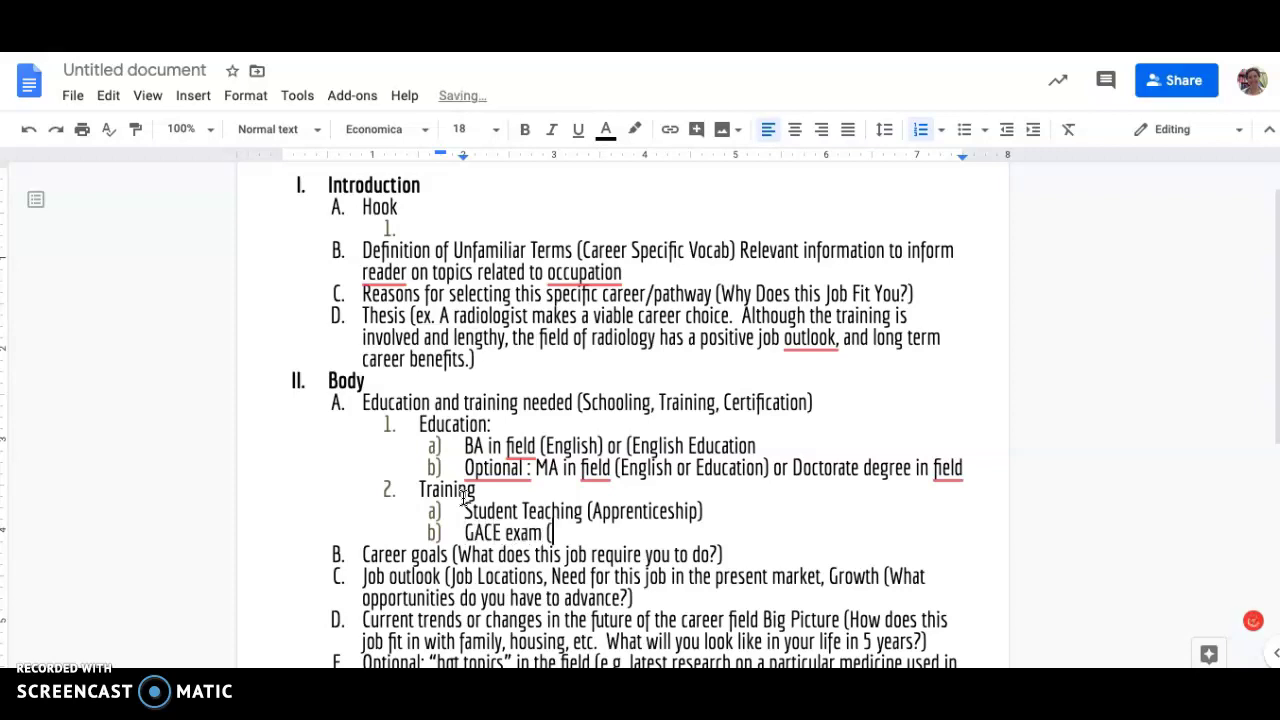
{"action": "key", "text": "BackSpace"}
{"action": "key", "text": "BackSpace"}
{"action": "type", "text": "teacher's exam"}
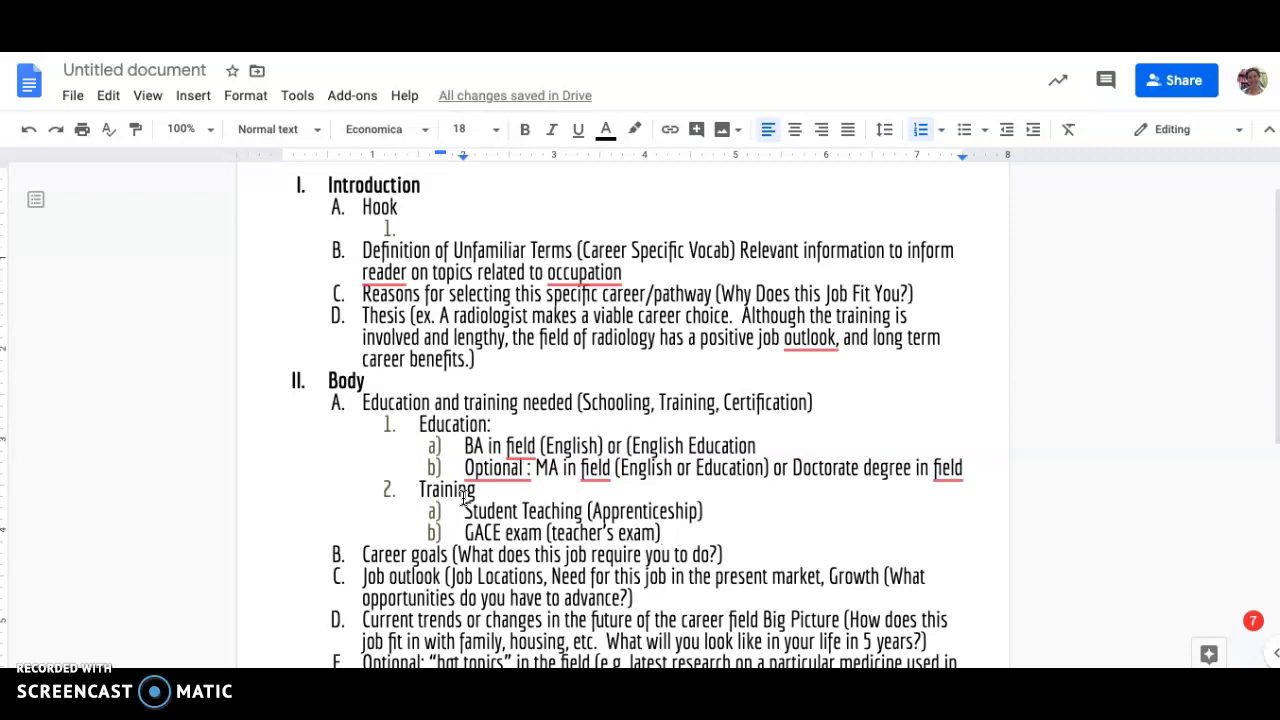
{"action": "left_click", "coordinate": [527, 470]}
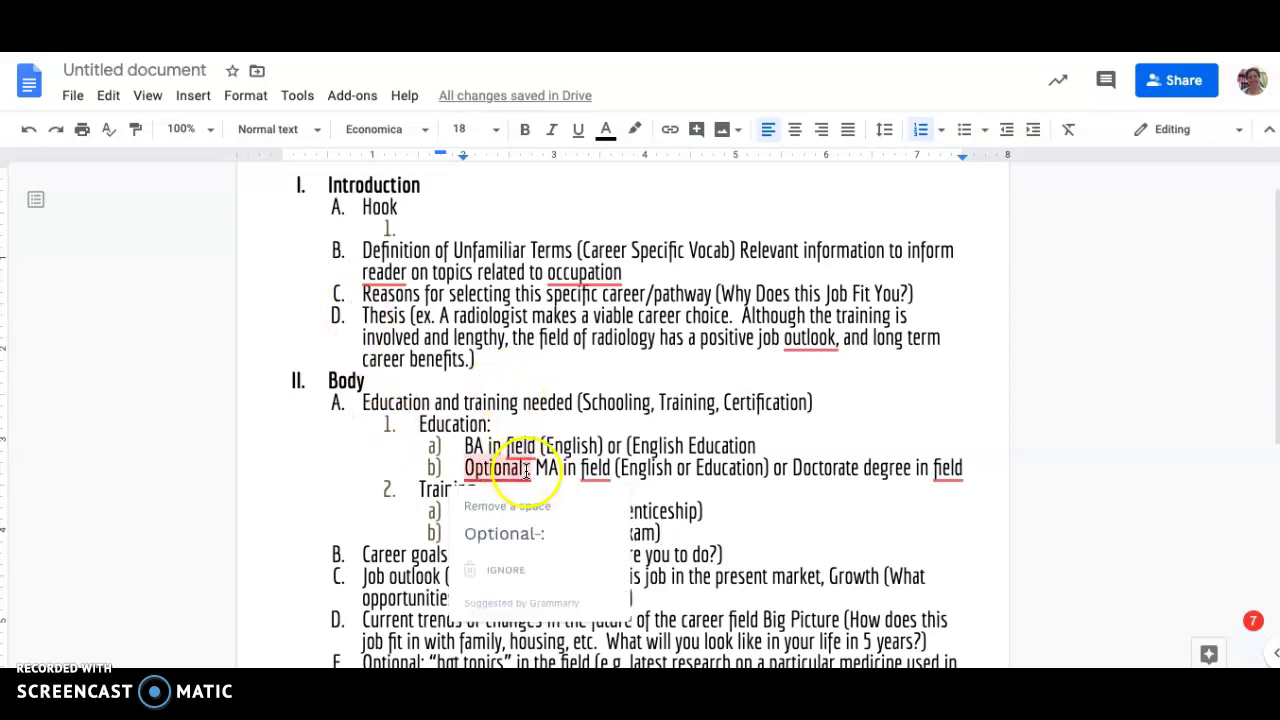
{"action": "key", "text": "BackSpace"}
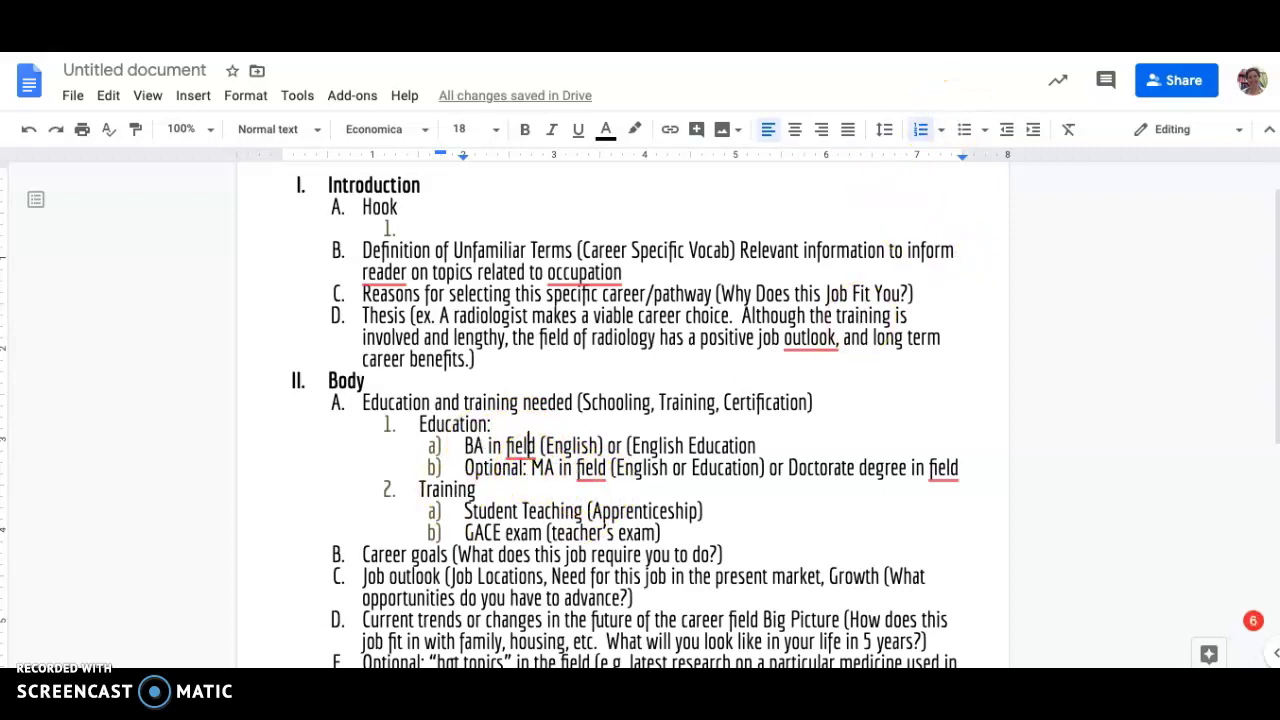
In a new tab, search Google for 'requirements for high school teacher in georgia'.
{"action": "key", "text": "ctrl+t"}
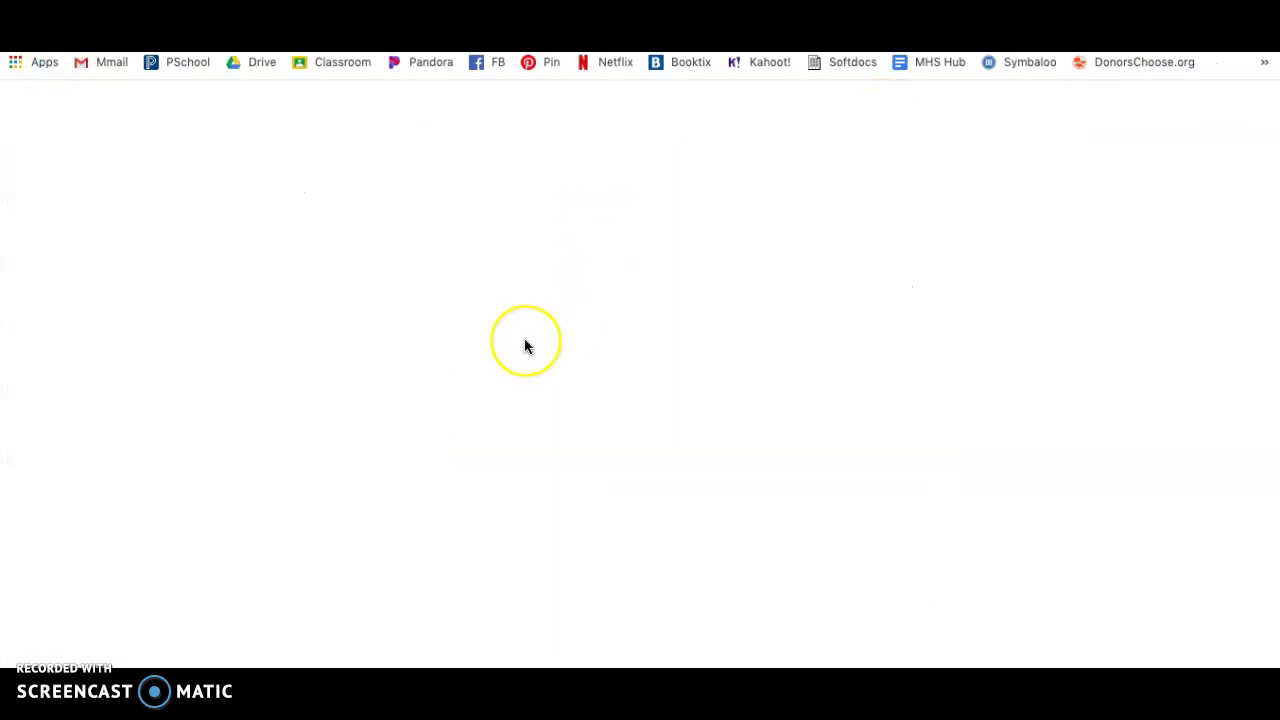
{"action": "left_click", "coordinate": [465, 390]}
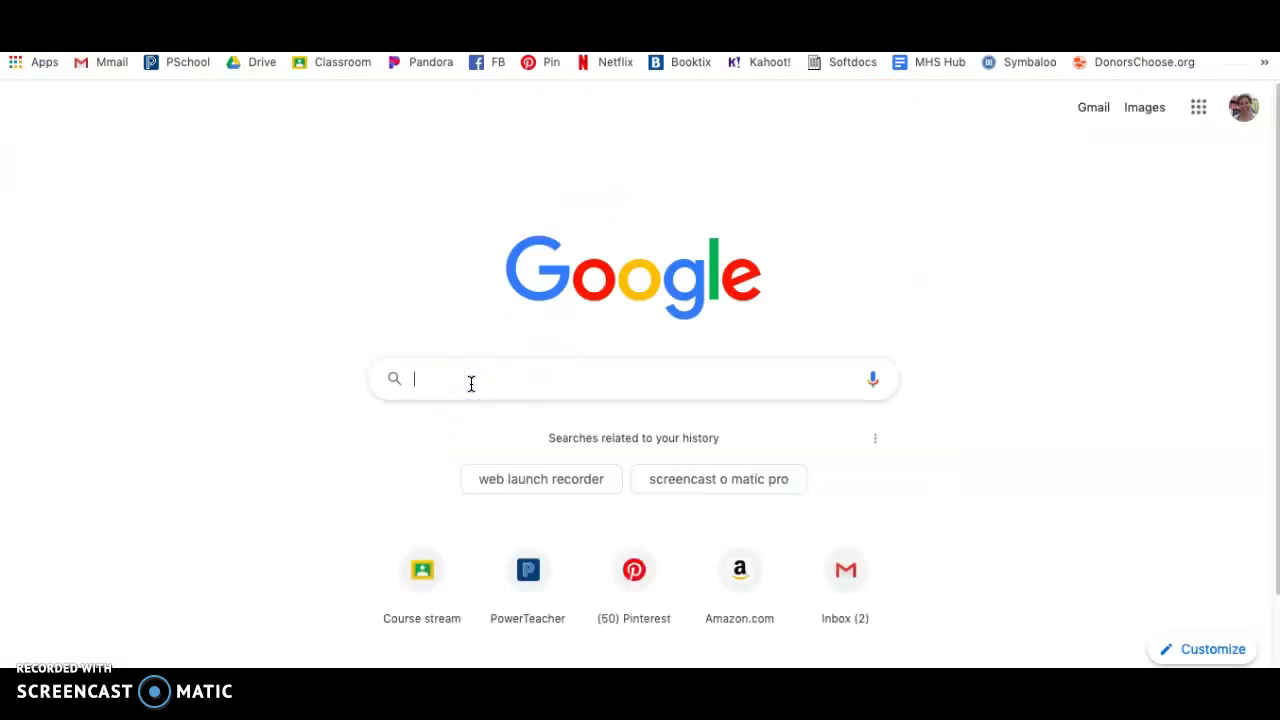
{"action": "type", "text": "requirements for"}
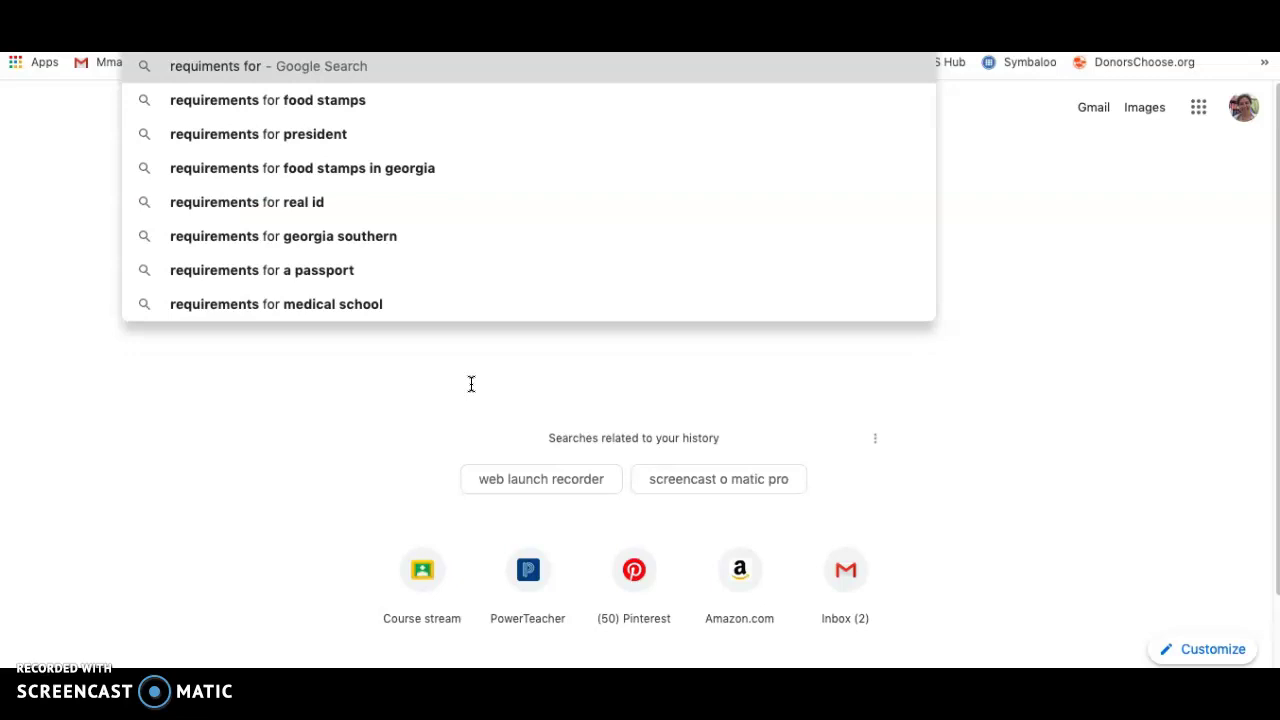
{"action": "type", "text": " english teacher in "}
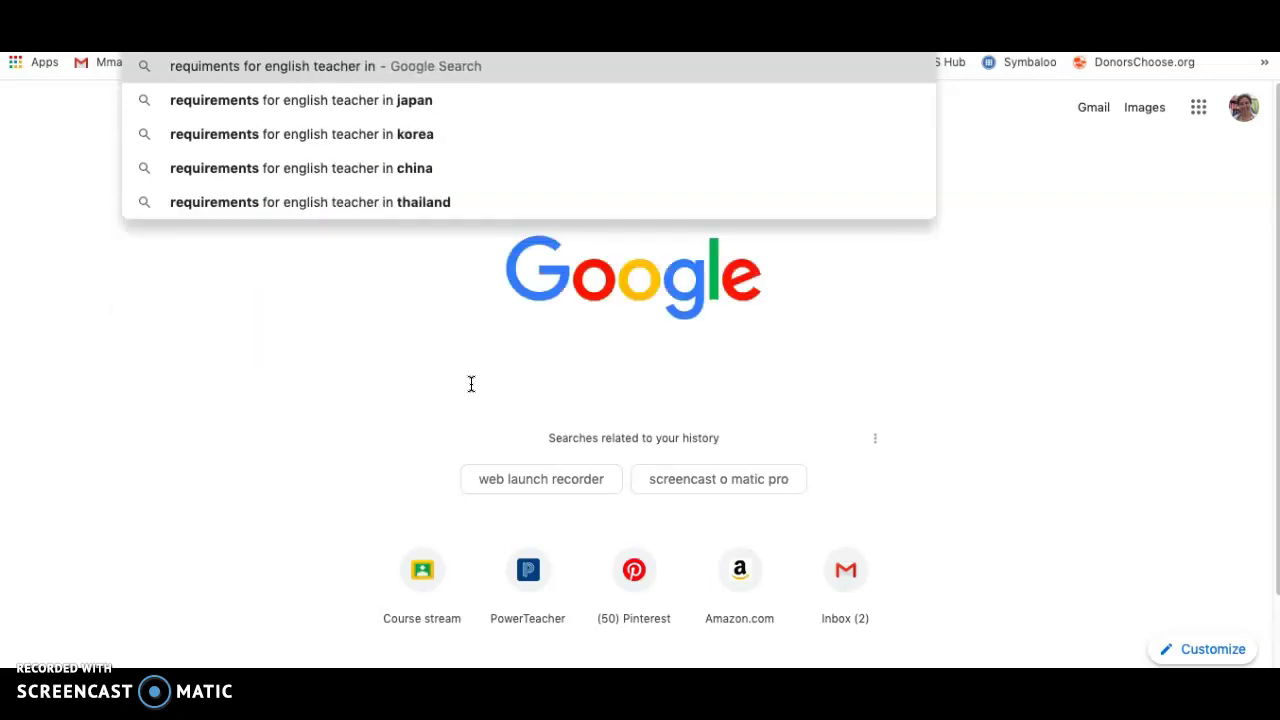
{"action": "type", "text": "georgia"}
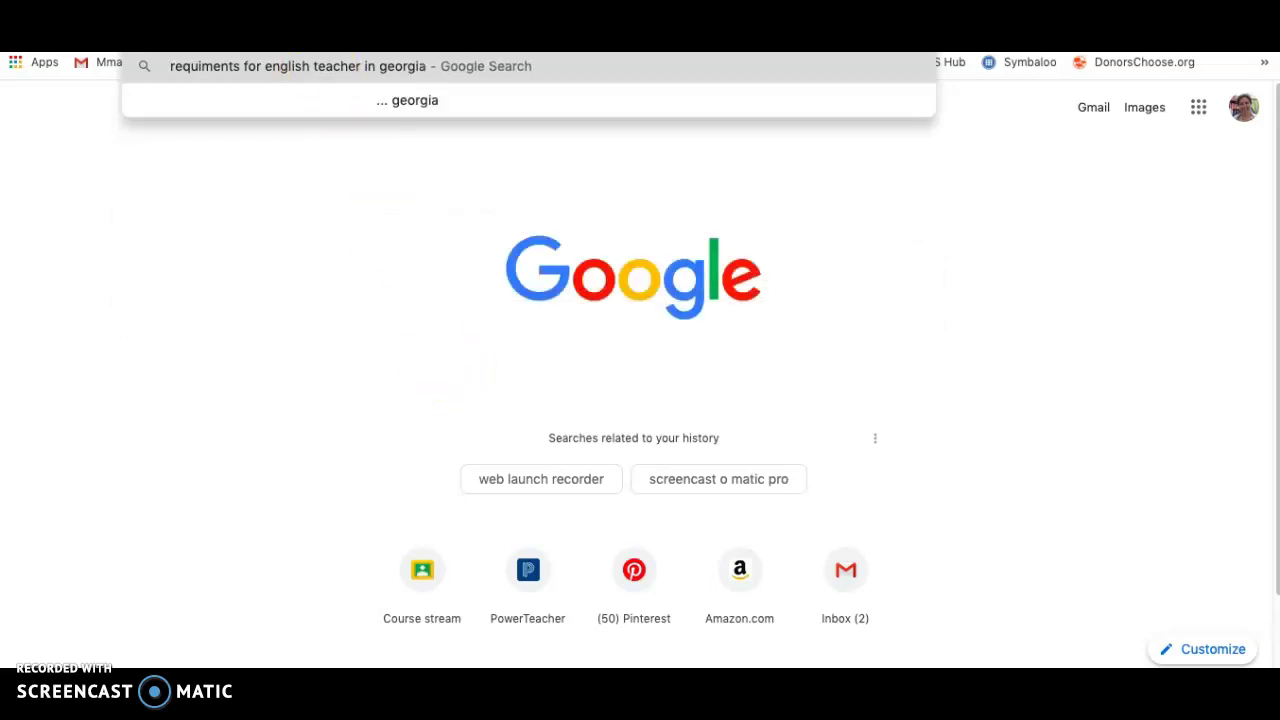
{"action": "double_click", "coordinate": [284, 66]}
{"action": "type", "text": "high school"}
{"action": "key", "text": "Return"}
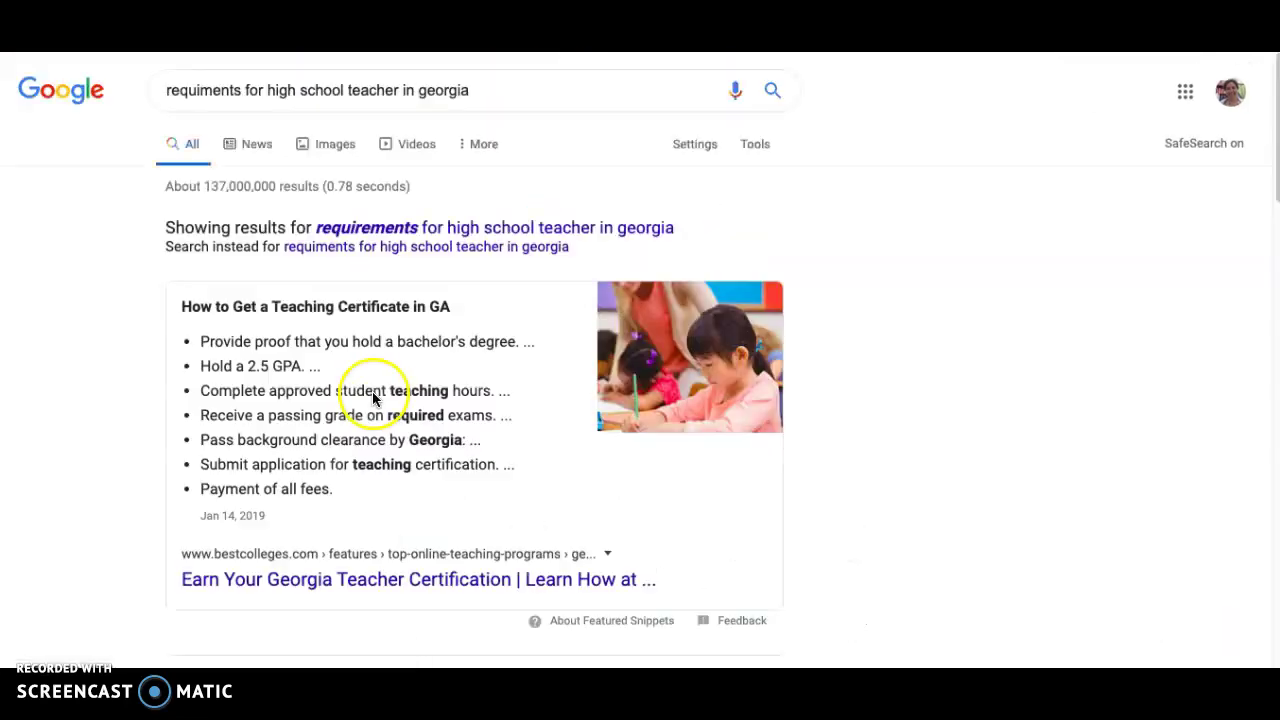
Accept the corrected spelling and read the Georgia teaching-certificate snippet.
{"action": "left_click", "coordinate": [423, 229]}
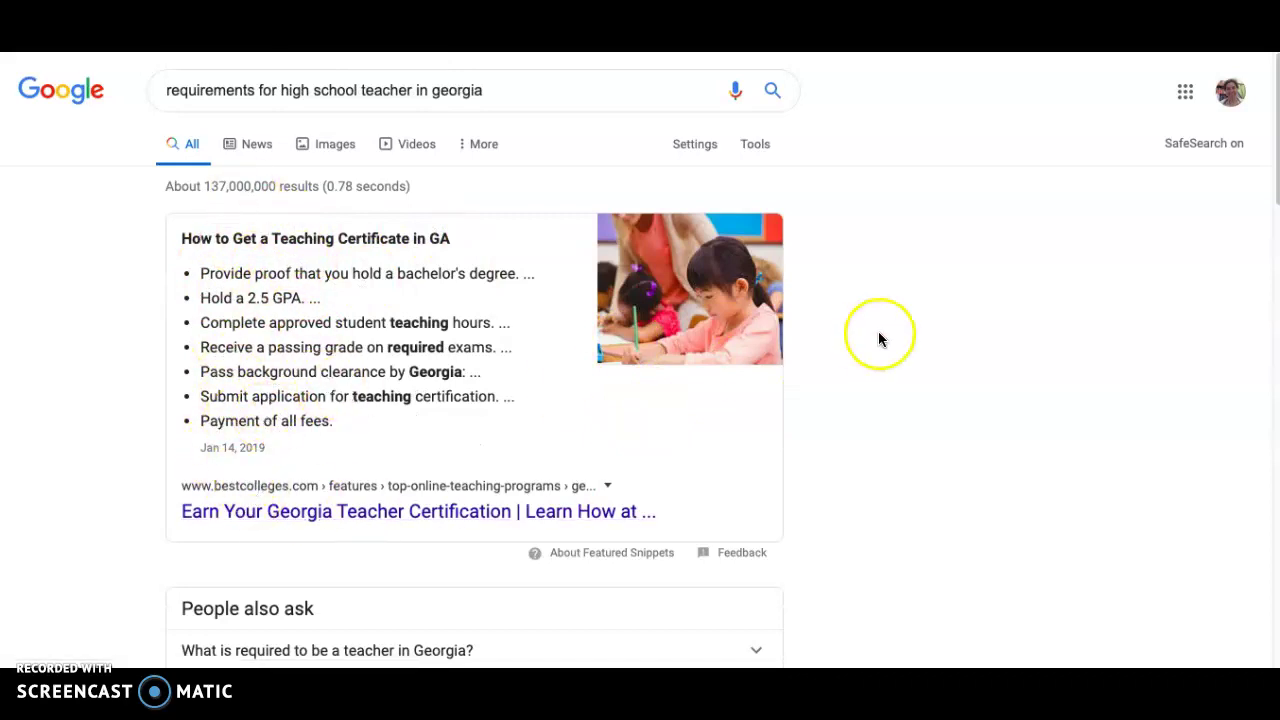
{"action": "left_click", "coordinate": [847, 412]}
{"action": "scroll", "coordinate": [847, 412], "scroll_direction": "down", "scroll_amount": 2}
{"action": "scroll", "coordinate": [847, 412], "scroll_direction": "down", "scroll_amount": 1}
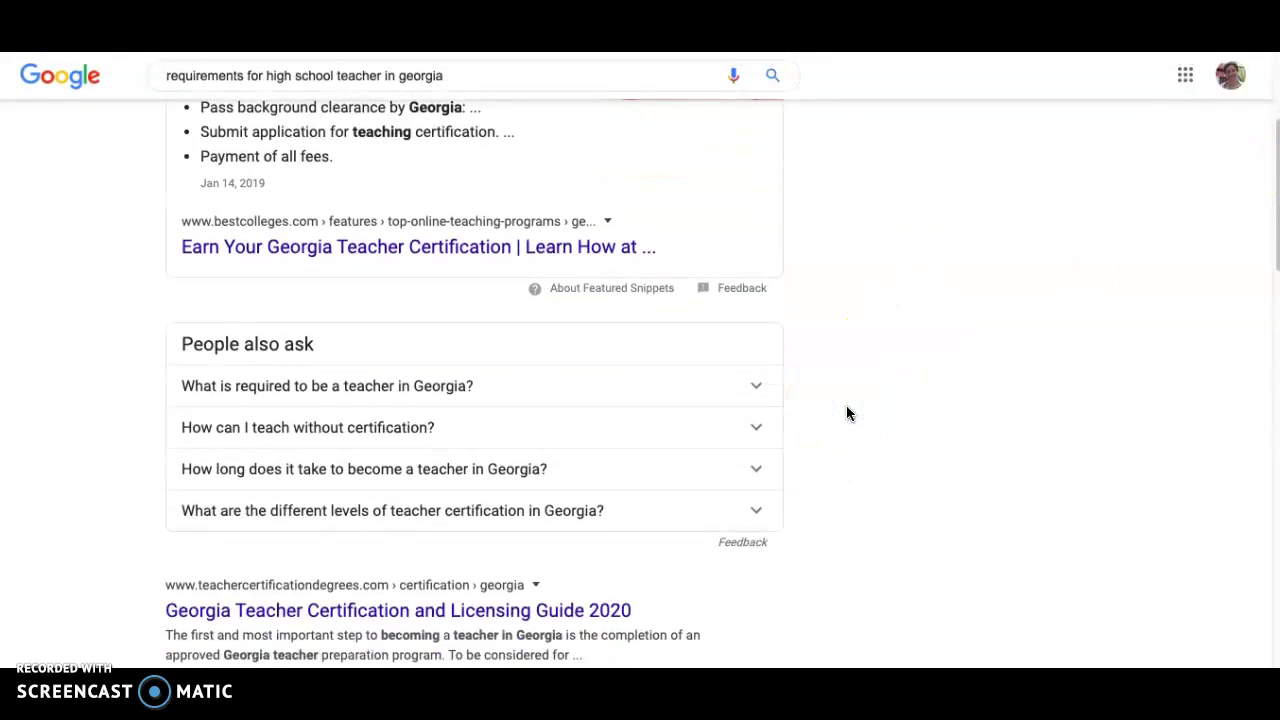
{"action": "scroll", "coordinate": [846, 413], "scroll_direction": "up", "scroll_amount": 1}
{"action": "scroll", "coordinate": [846, 413], "scroll_direction": "up", "scroll_amount": 1}
{"action": "scroll", "coordinate": [830, 400], "scroll_direction": "up", "scroll_amount": 1}
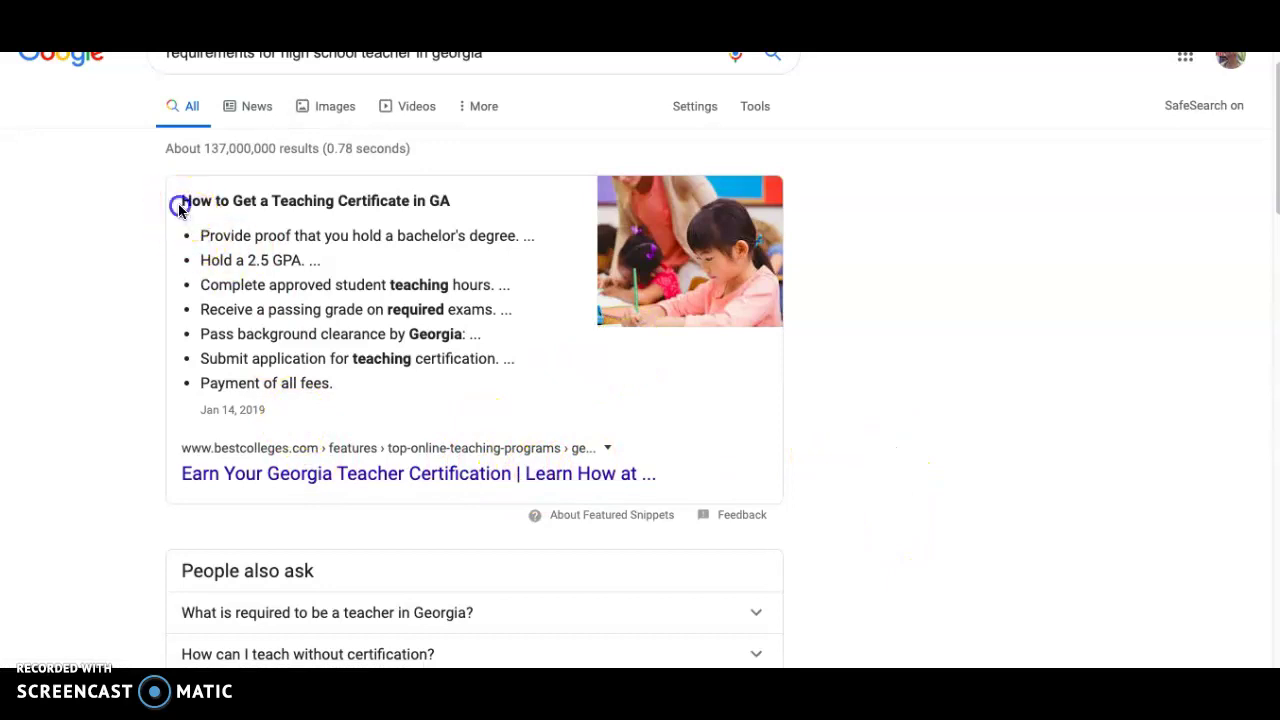
{"action": "mouse_move", "coordinate": [179, 200]}
{"action": "left_mouse_down"}
{"action": "mouse_move", "coordinate": [280, 358]}
{"action": "mouse_move", "coordinate": [468, 384]}
{"action": "left_mouse_up"}
{"action": "left_click", "coordinate": [933, 447]}
Scroll down the results to the Teacher Certification Degrees page for Georgia.
{"action": "scroll", "coordinate": [933, 447], "scroll_direction": "down", "scroll_amount": 1}
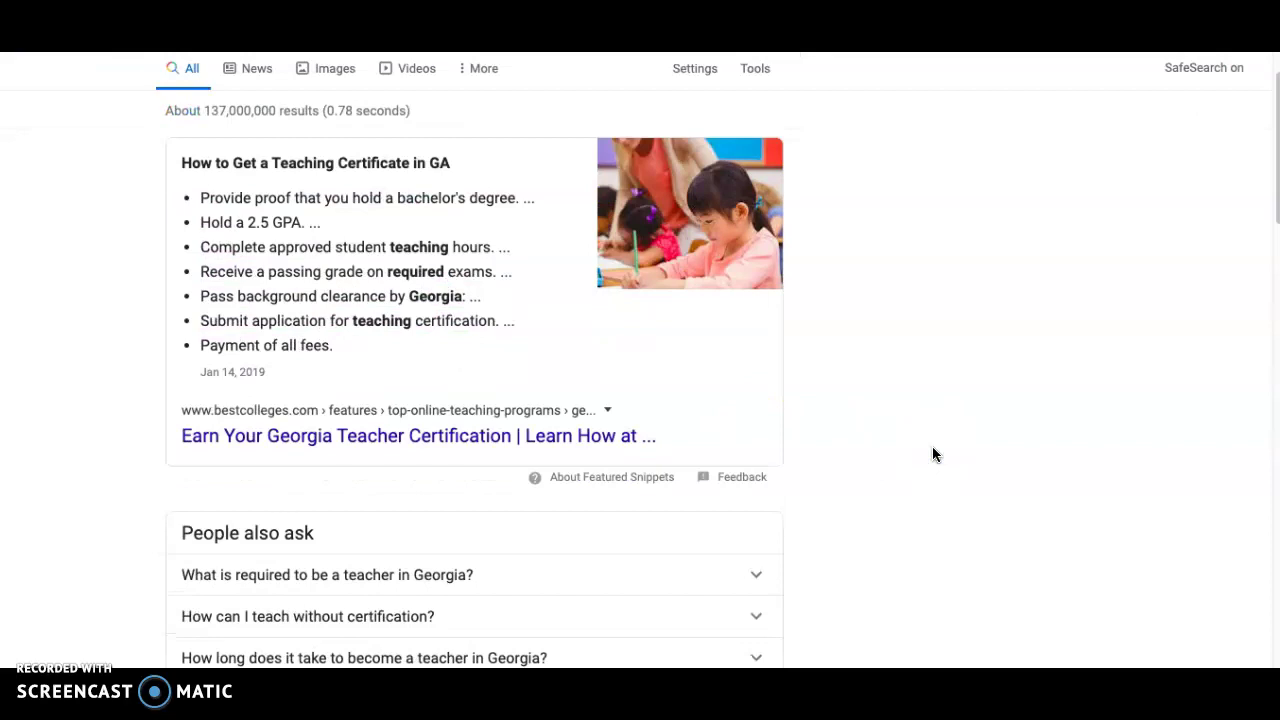
{"action": "scroll", "coordinate": [932, 455], "scroll_direction": "down", "scroll_amount": 1}
{"action": "scroll", "coordinate": [932, 455], "scroll_direction": "down", "scroll_amount": 1}
{"action": "scroll", "coordinate": [932, 455], "scroll_direction": "down", "scroll_amount": 1}
{"action": "scroll", "coordinate": [932, 455], "scroll_direction": "down", "scroll_amount": 1}
{"action": "scroll", "coordinate": [932, 455], "scroll_direction": "down", "scroll_amount": 1}
{"action": "scroll", "coordinate": [932, 455], "scroll_direction": "down", "scroll_amount": 1}
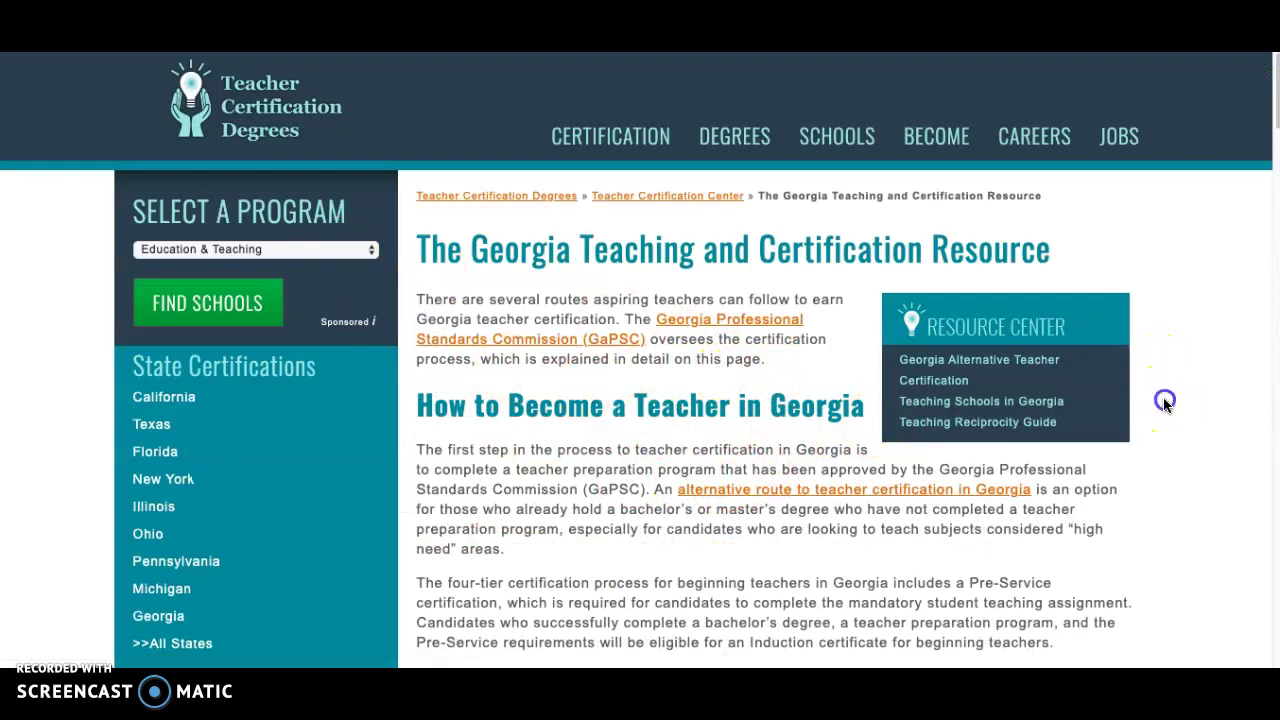
Scroll to the Projected Job Growth section and select the 14.9% figure.
{"action": "scroll", "coordinate": [1164, 403], "scroll_direction": "down", "scroll_amount": 1}
{"action": "scroll", "coordinate": [1164, 403], "scroll_direction": "down", "scroll_amount": 2}
{"action": "scroll", "coordinate": [1164, 405], "scroll_direction": "down", "scroll_amount": 1}
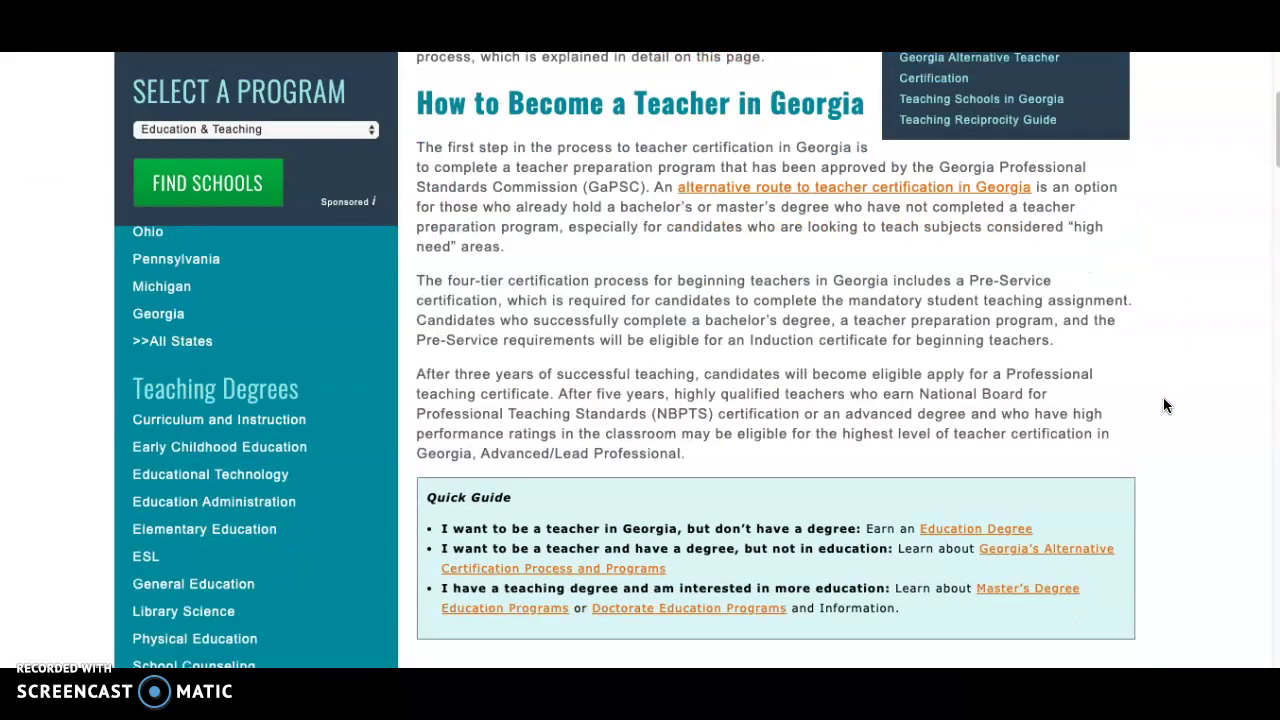
{"action": "scroll", "coordinate": [1163, 405], "scroll_direction": "down", "scroll_amount": 2}
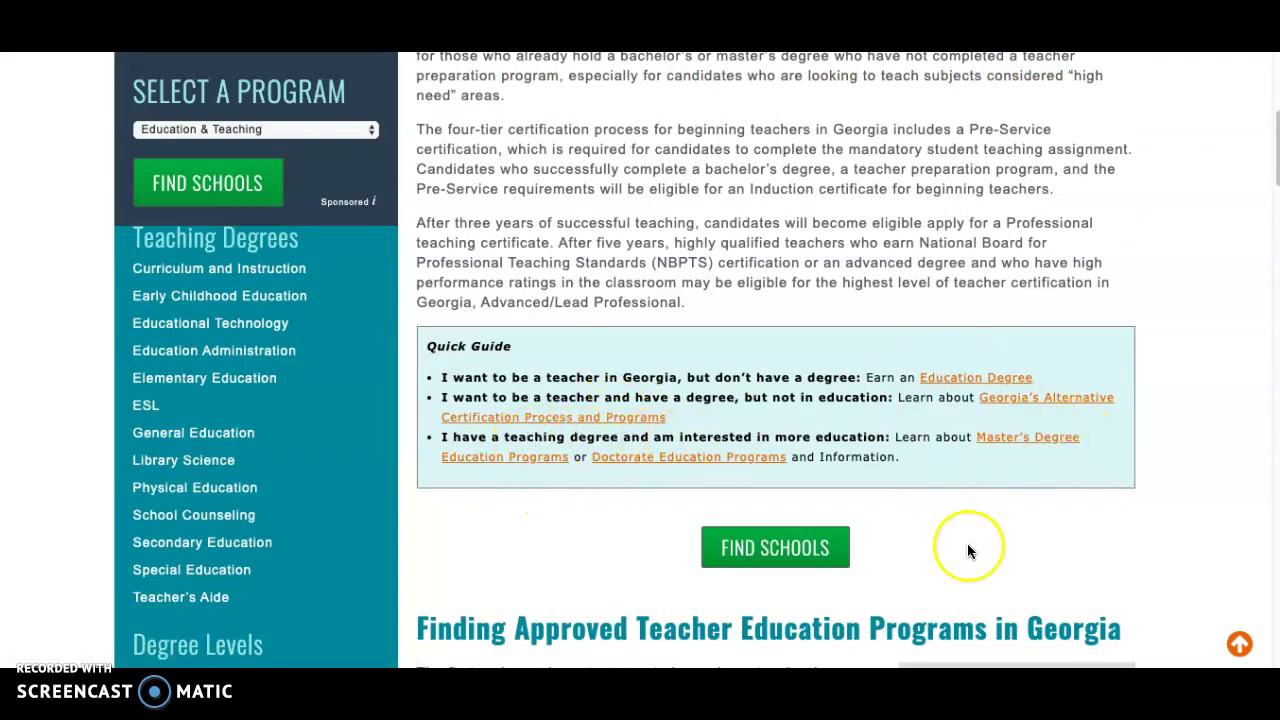
{"action": "scroll", "coordinate": [1058, 565], "scroll_direction": "down", "scroll_amount": 3}
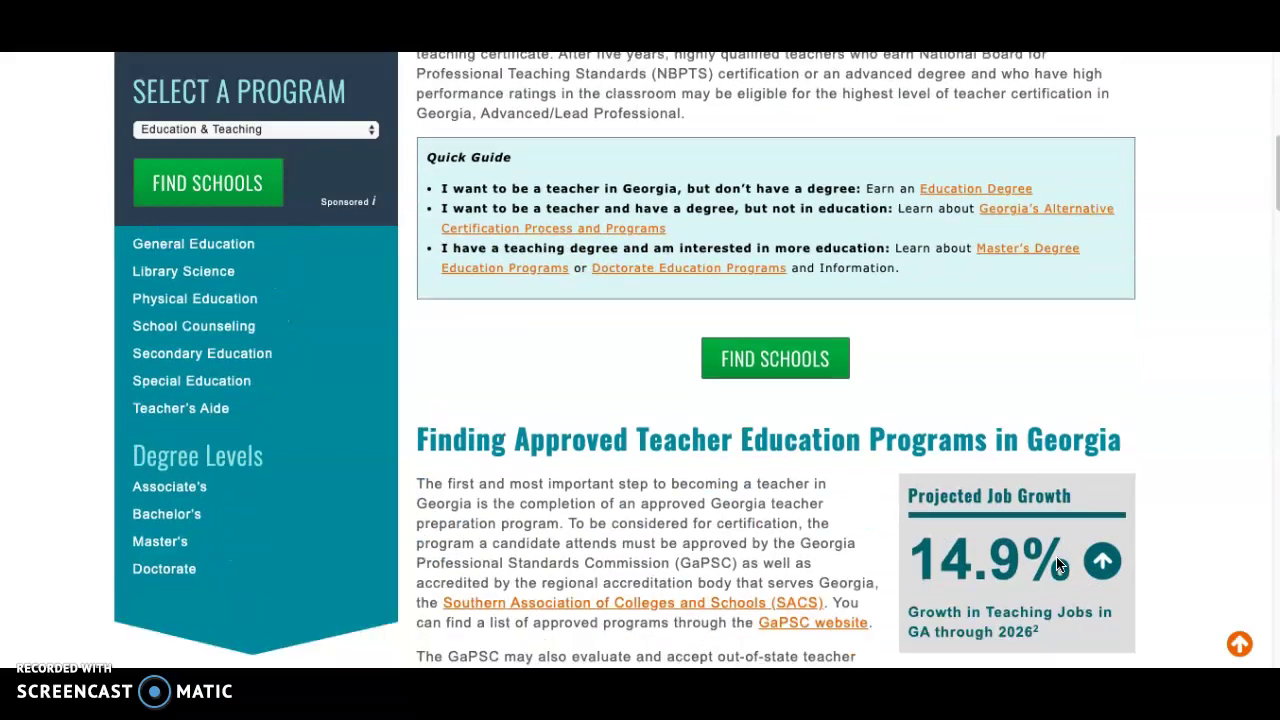
{"action": "scroll", "coordinate": [1058, 565], "scroll_direction": "down", "scroll_amount": 4}
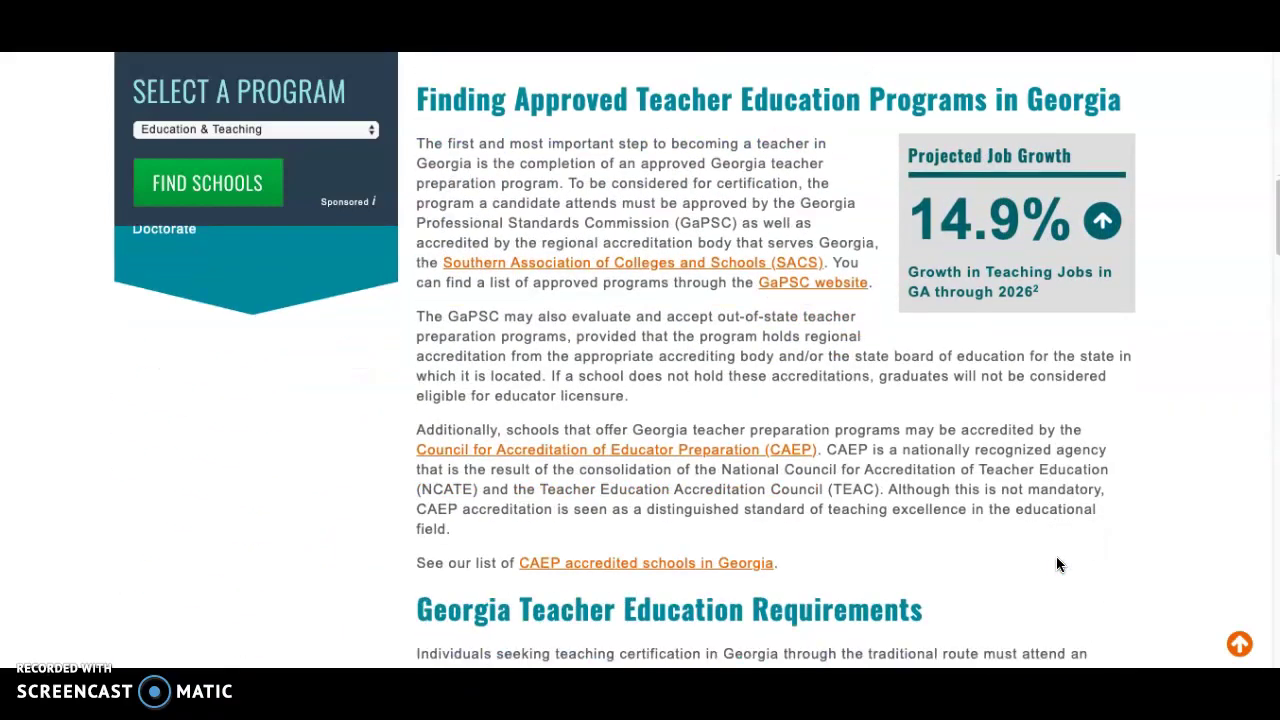
{"action": "left_click_drag", "start_coordinate": [913, 198], "coordinate": [1082, 222]}
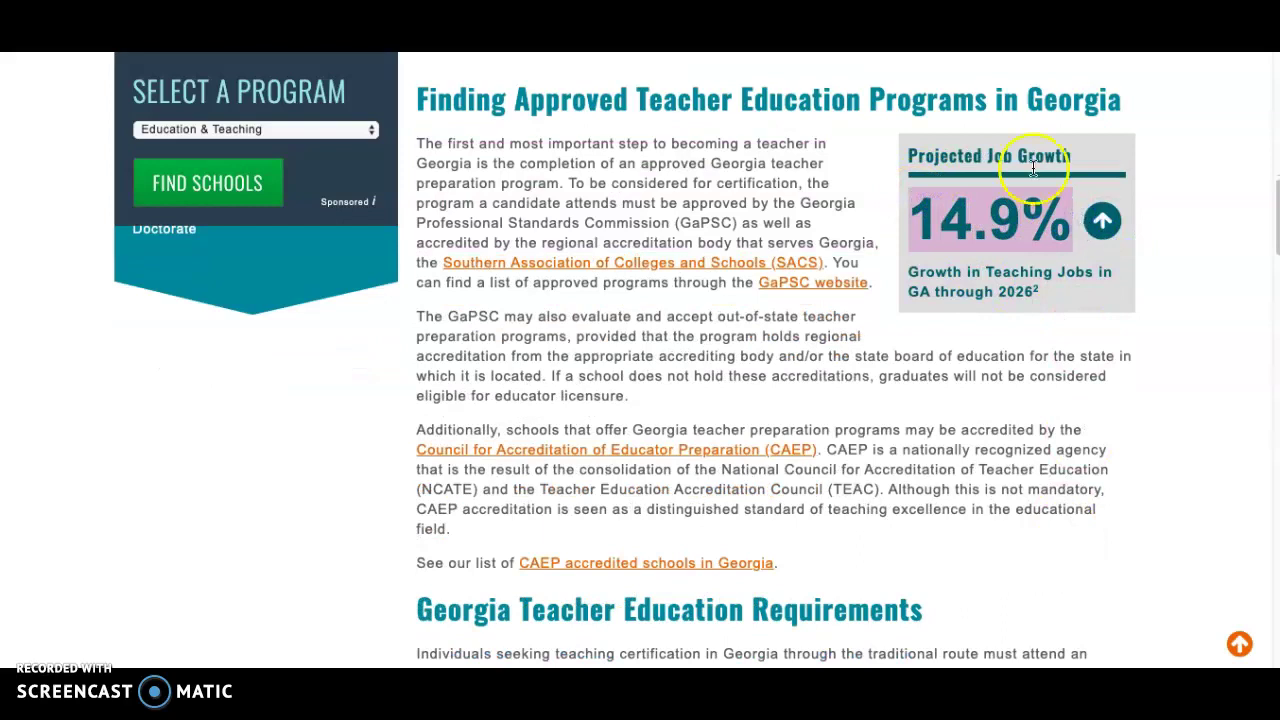
Add an indented sub-point under Job outlook containing the pasted 14.9% figure.
{"action": "key", "text": "ctrl+Tab"}
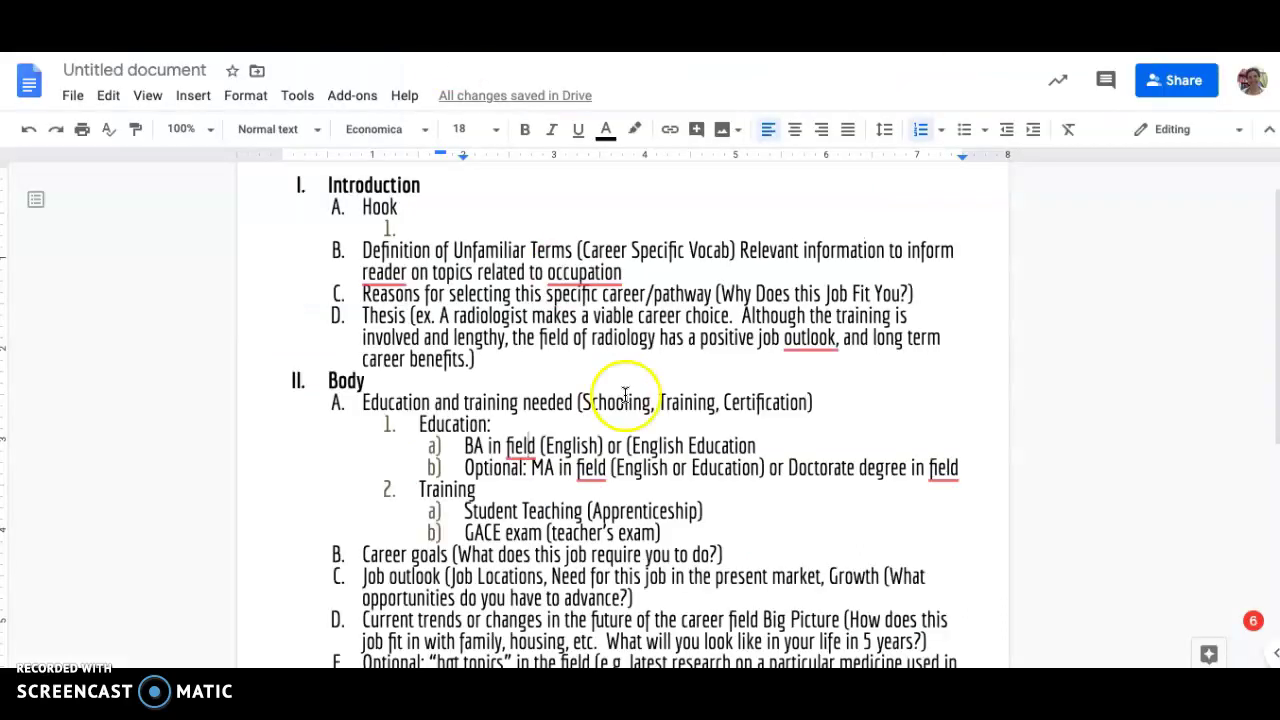
{"action": "left_click", "coordinate": [677, 597]}
{"action": "key", "text": "Return"}
{"action": "key", "text": "Tab"}
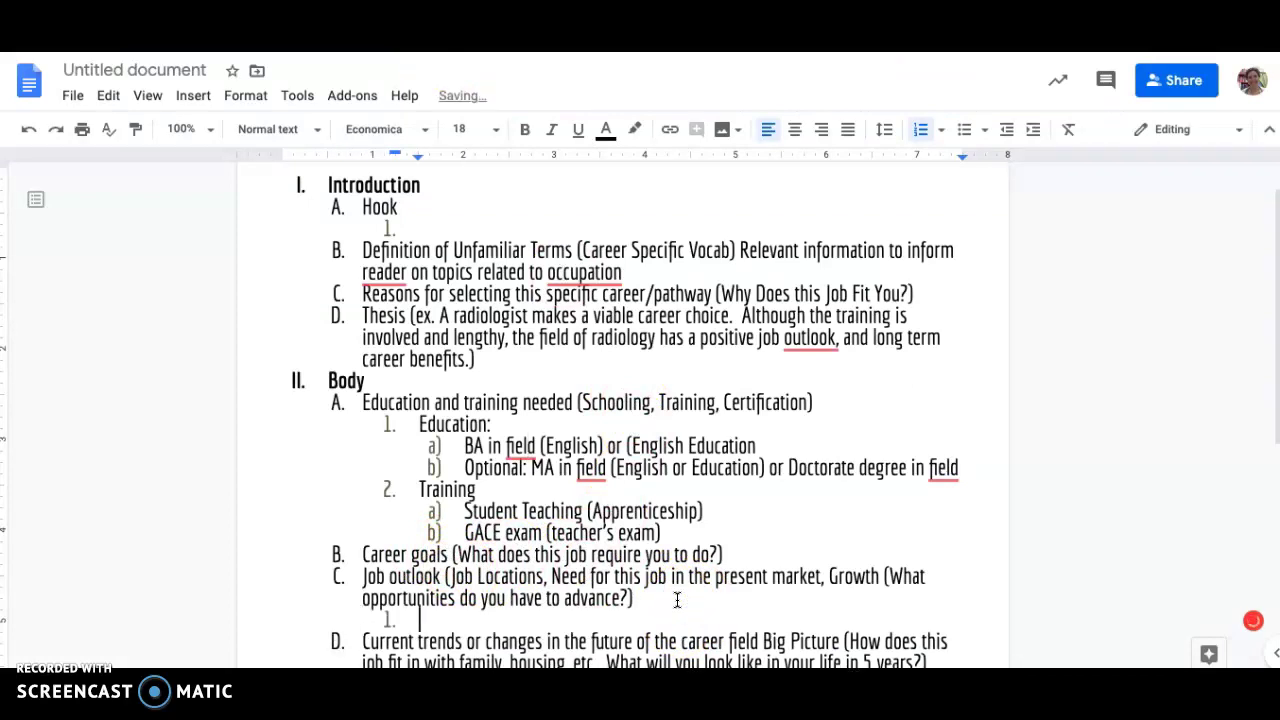
{"action": "type", "text": "14.9%"}
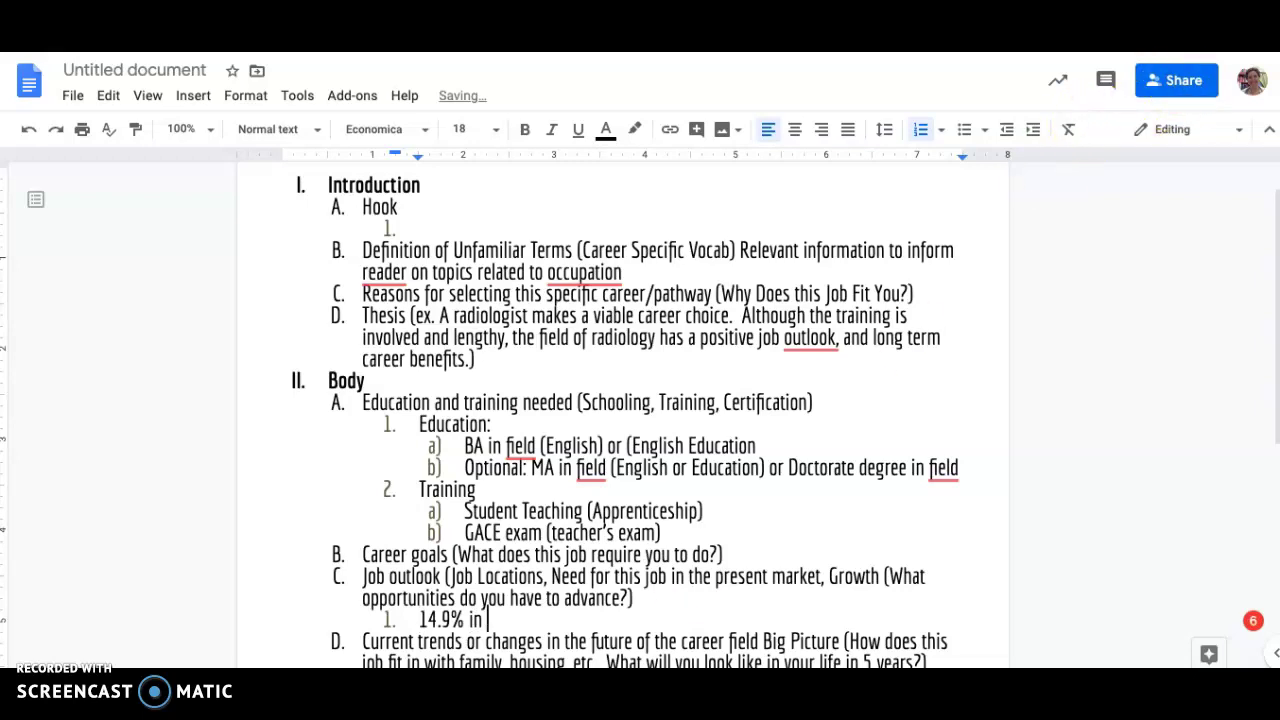
Check the source page, finish the line as '14.9% through 2026', and return to the website.
{"action": "key", "text": "ctrl+Tab"}
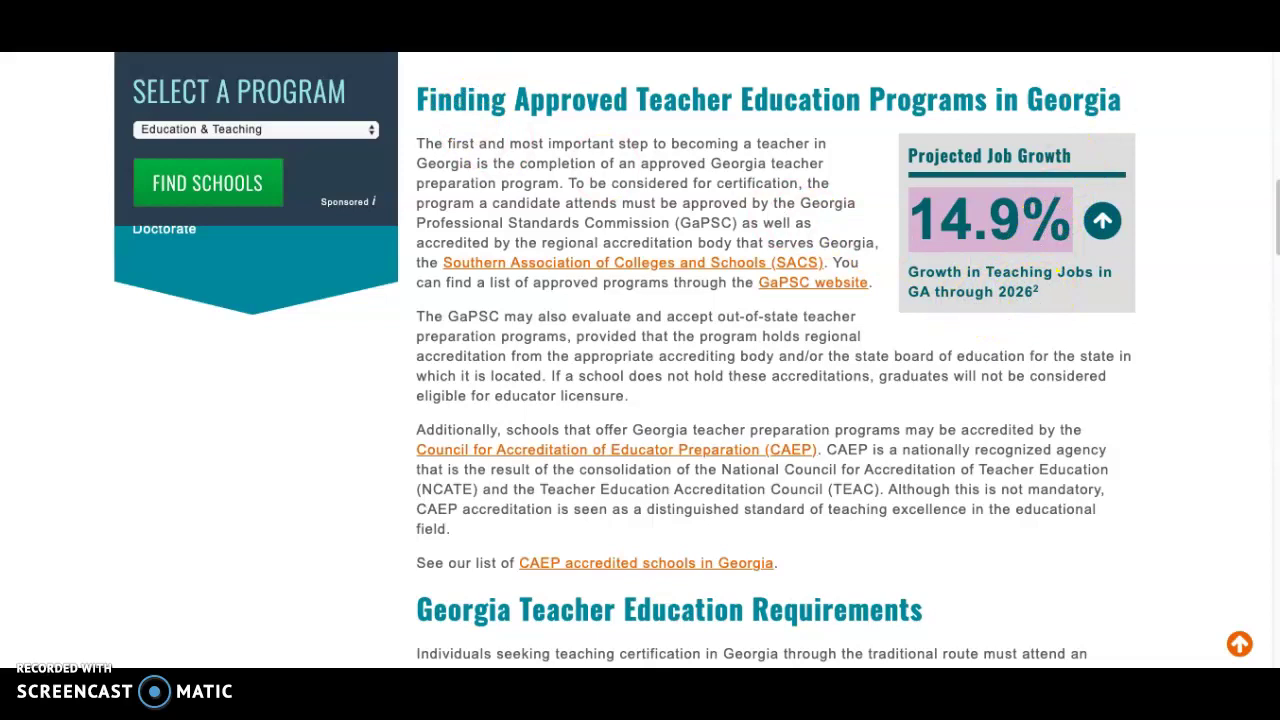
{"action": "key", "text": "ctrl+Tab"}
{"action": "key", "text": "BackSpace"}
{"action": "key", "text": "BackSpace"}
{"action": "key", "text": "BackSpace"}
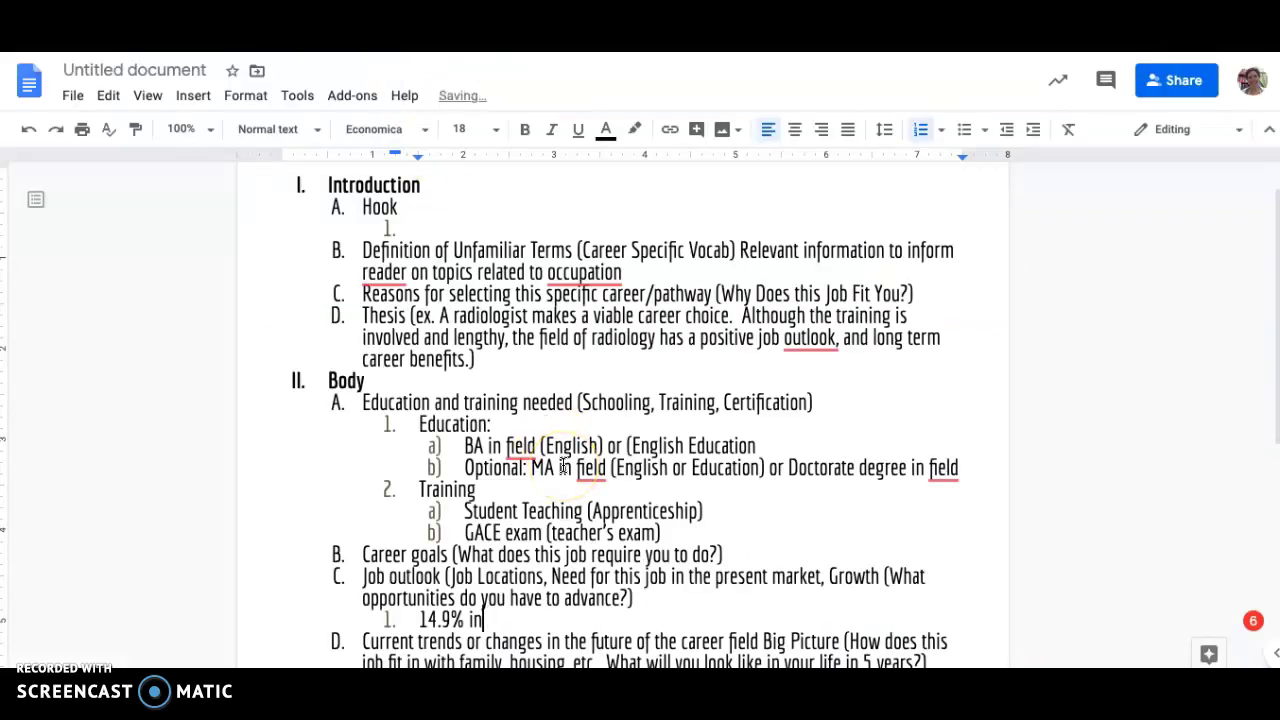
{"action": "type", "text": "through 2026"}
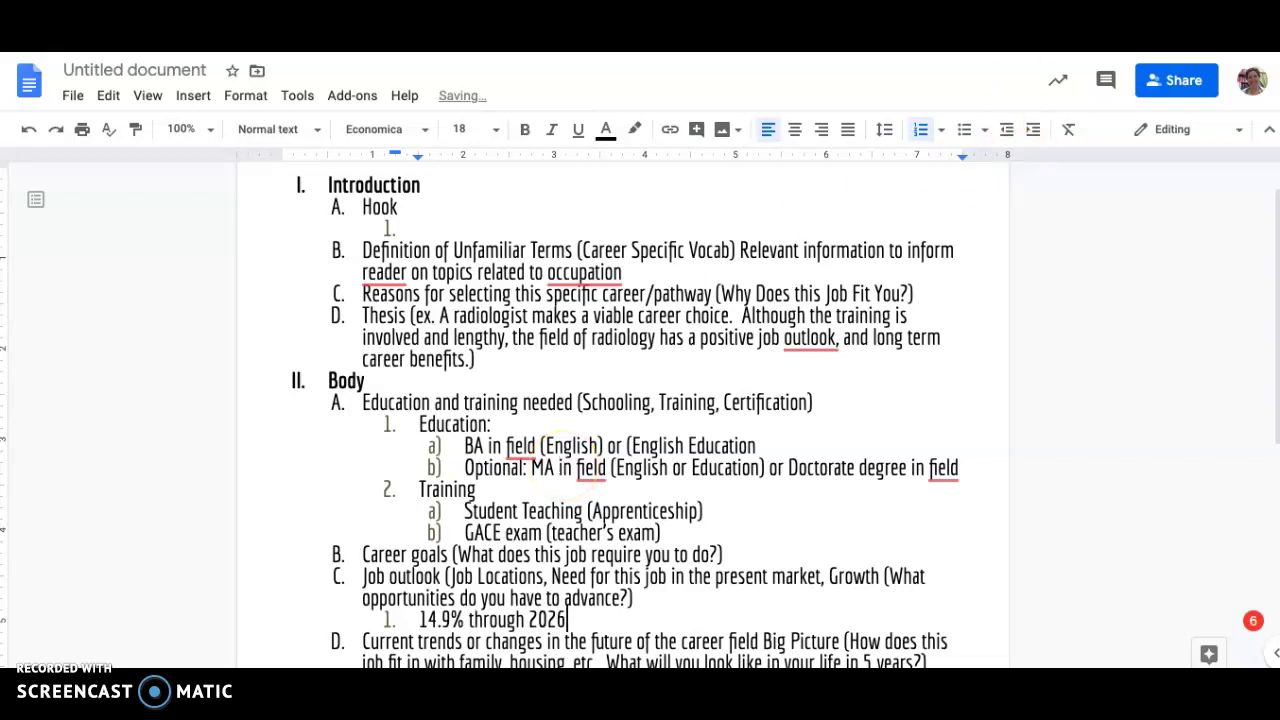
{"action": "key", "text": "ctrl+Tab"}
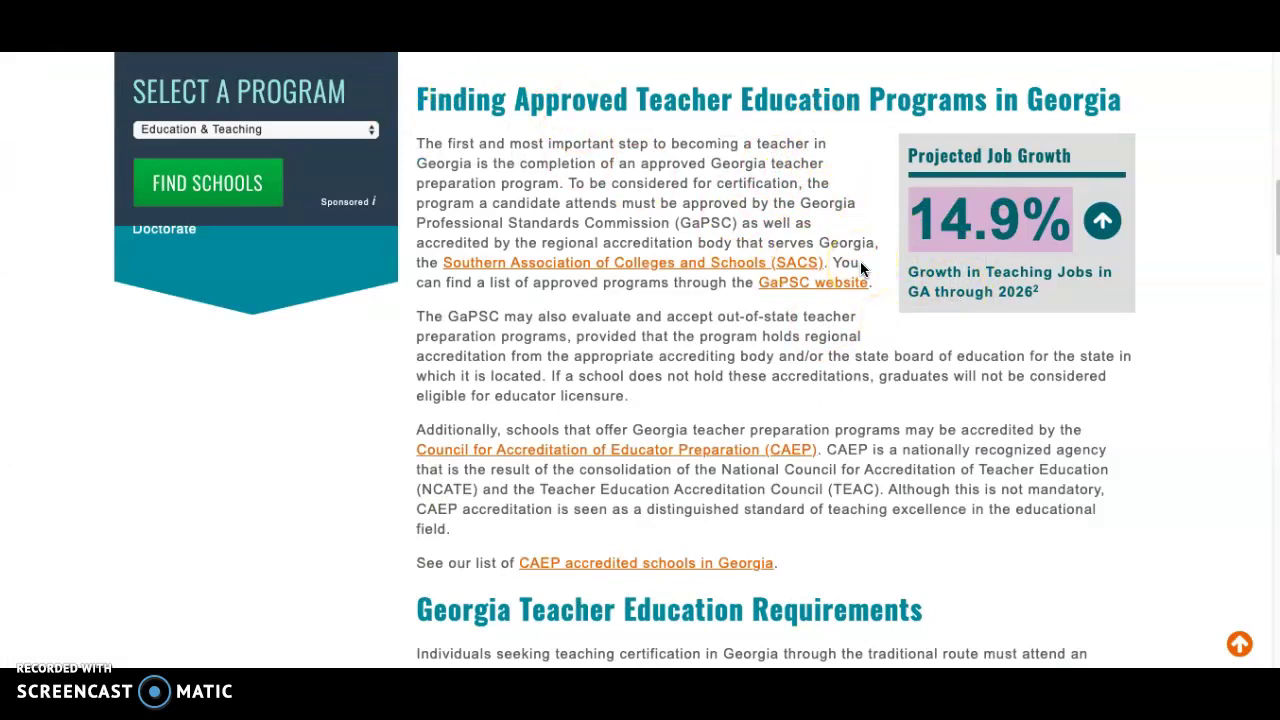
Deselect the 14.9% figure and scroll to the top of the Georgia teaching page.
{"action": "left_click", "coordinate": [1214, 243]}
{"action": "scroll", "coordinate": [1214, 245], "scroll_direction": "up", "scroll_amount": 3}
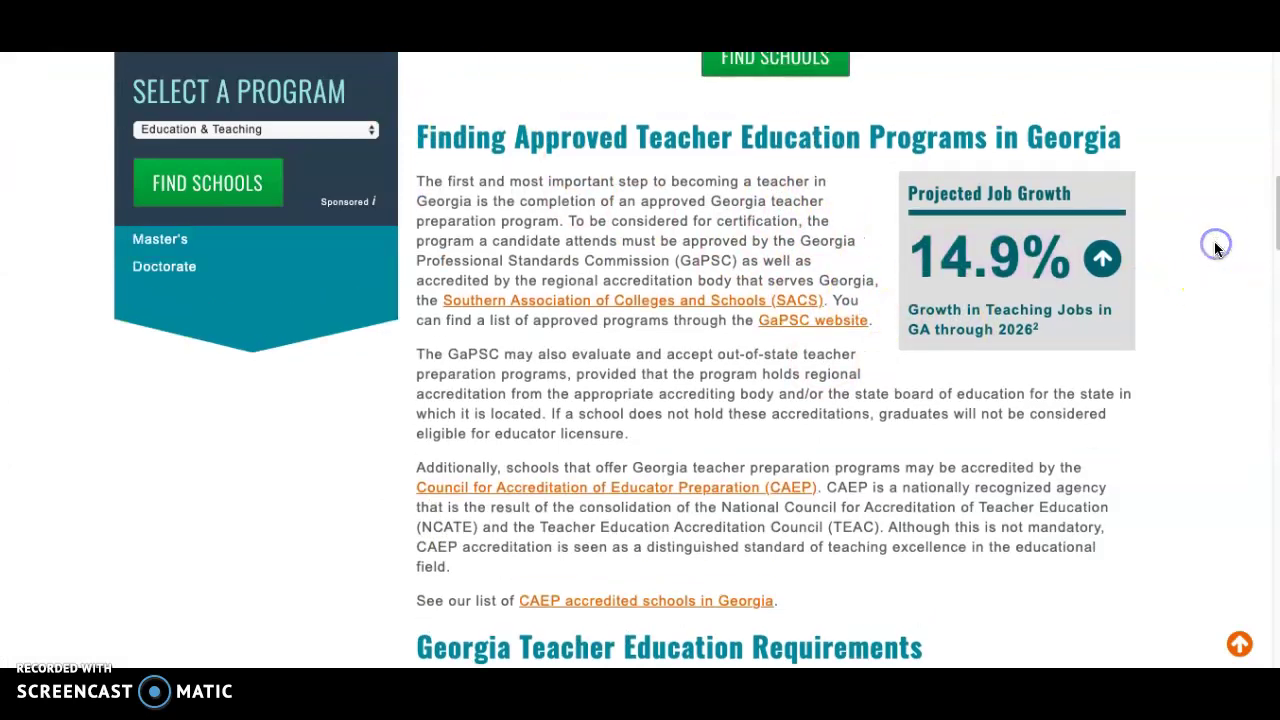
{"action": "scroll", "coordinate": [1216, 249], "scroll_direction": "up", "scroll_amount": 5}
{"action": "scroll", "coordinate": [1216, 249], "scroll_direction": "up", "scroll_amount": 4}
{"action": "scroll", "coordinate": [1216, 249], "scroll_direction": "up", "scroll_amount": 5}
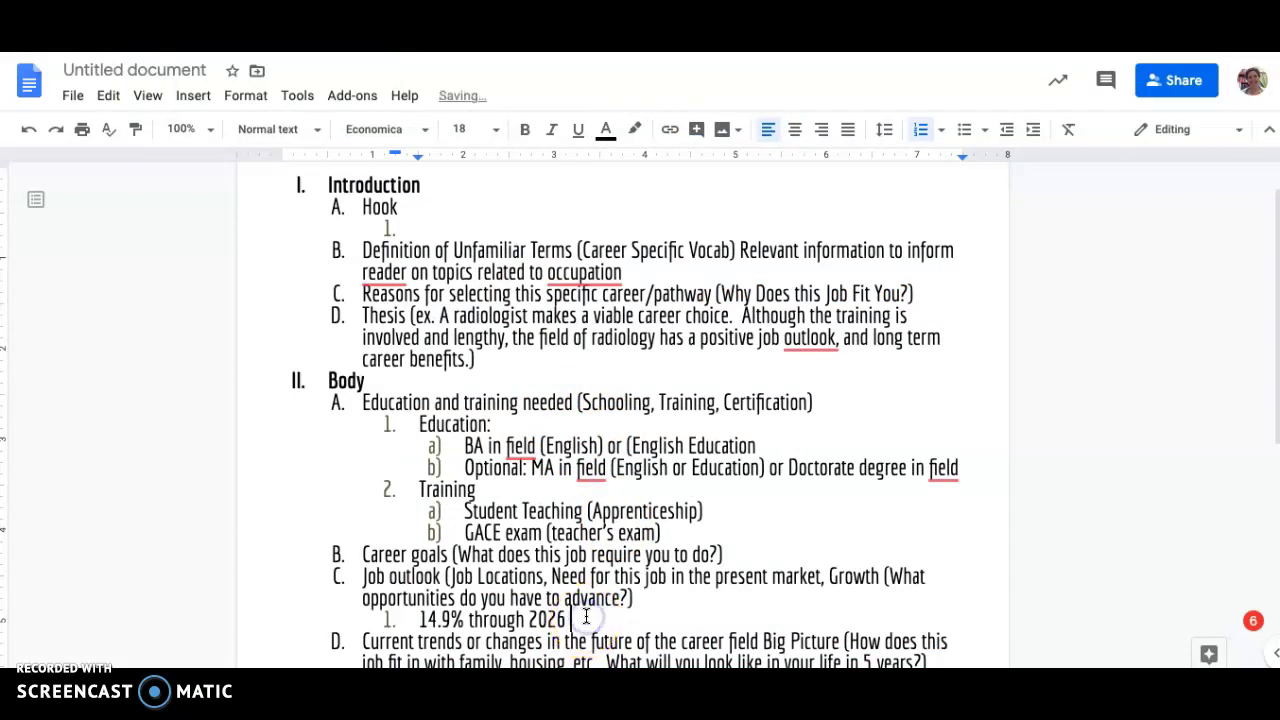
Paste the Georgia page address below '14.9% through 2026' and turn it into a working hyperlink.
{"action": "key", "text": "shift+Return"}
{"action": "type", "text": "https://www.teachercertificationdegrees.com/certification/georgia/"}
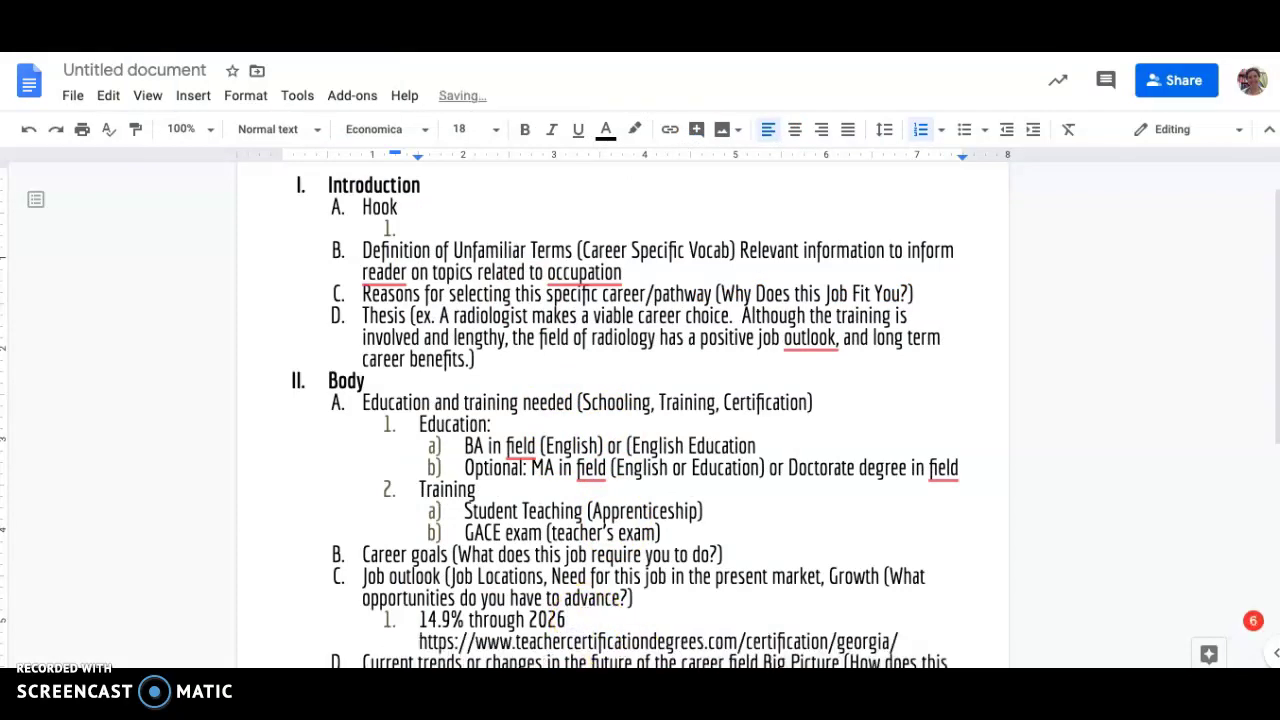
{"action": "scroll", "coordinate": [640, 410], "scroll_direction": "down", "scroll_amount": 2}
{"action": "left_click", "coordinate": [642, 566]}
{"action": "left_click", "coordinate": [897, 567]}
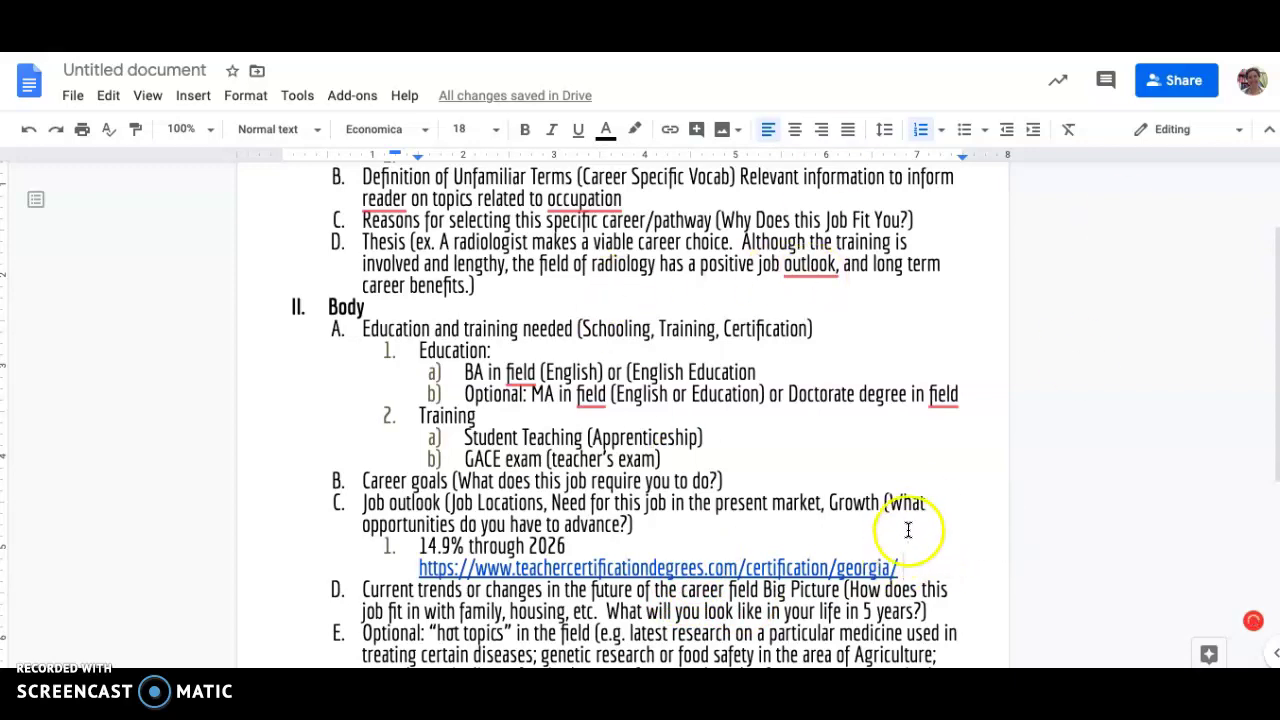
{"action": "left_click", "coordinate": [744, 467]}
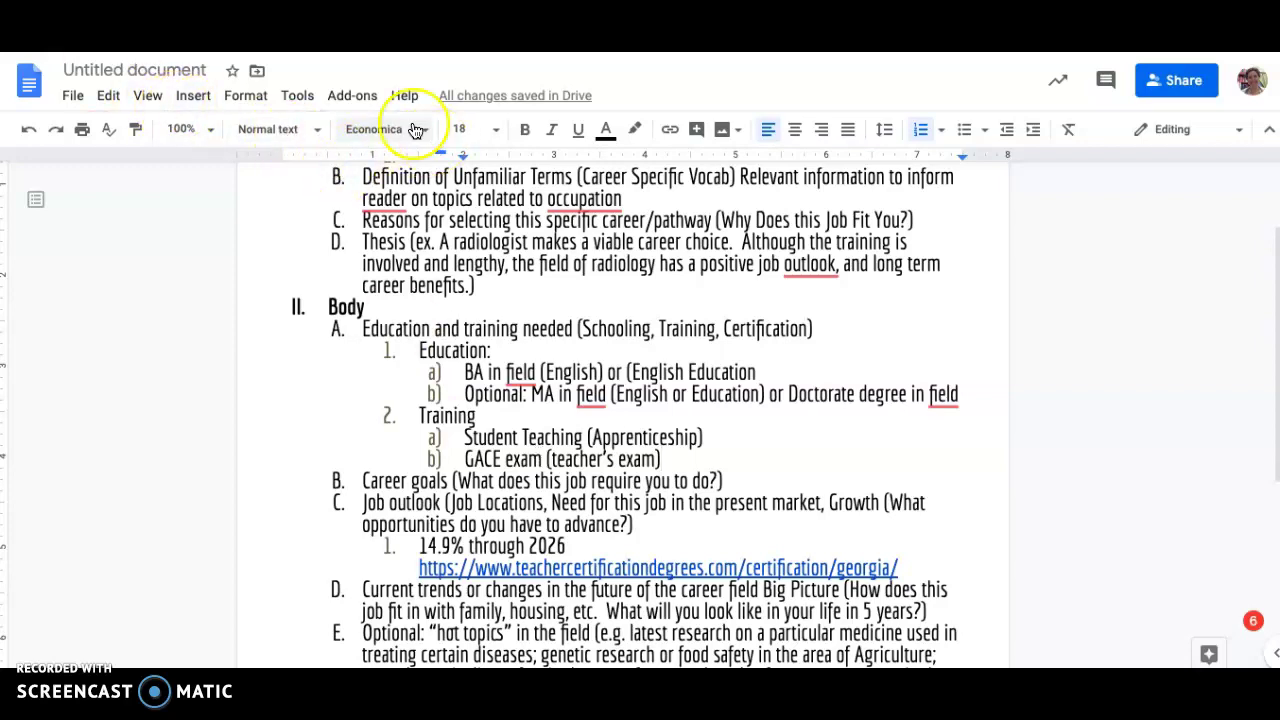
{"action": "left_click", "coordinate": [303, 99]}
{"action": "left_click", "coordinate": [302, 96]}
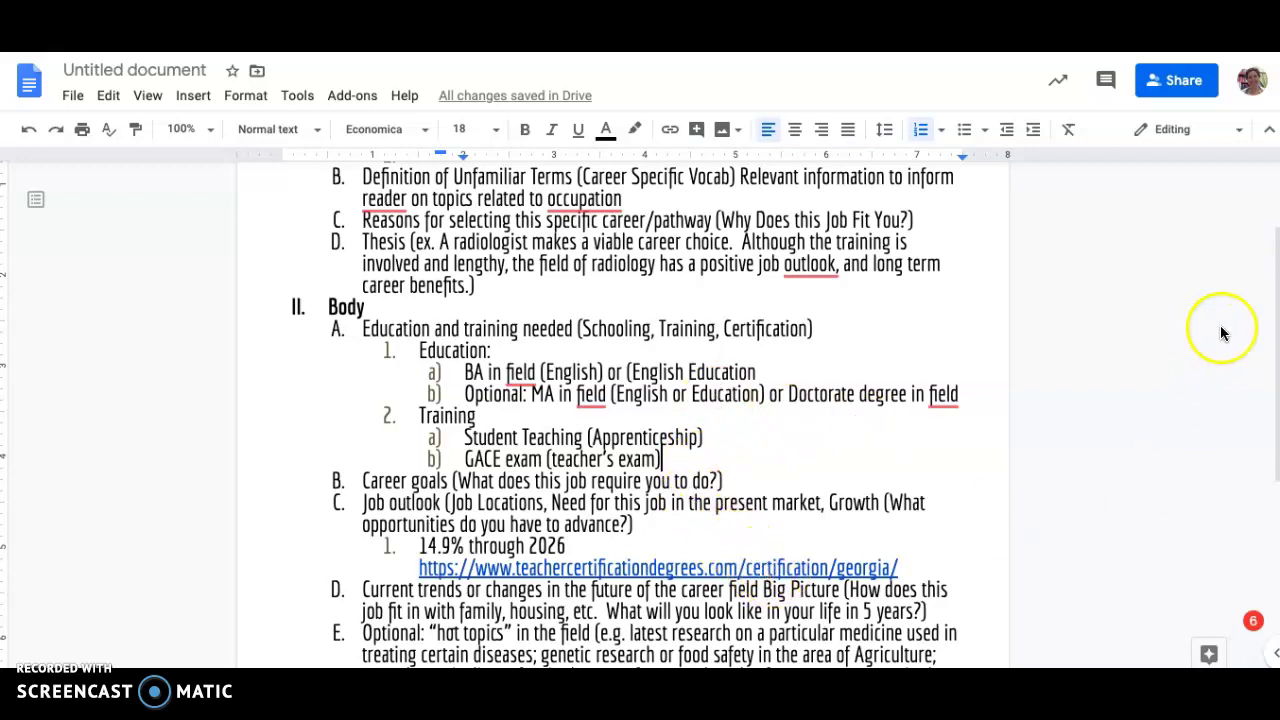
Set the 14.9% statistic and Georgia URL lines to 12-point font.
{"action": "mouse_move", "coordinate": [900, 567]}
{"action": "left_mouse_down"}
{"action": "mouse_move", "coordinate": [576, 572]}
{"action": "mouse_move", "coordinate": [420, 548]}
{"action": "left_mouse_up"}
{"action": "left_click", "coordinate": [501, 133]}
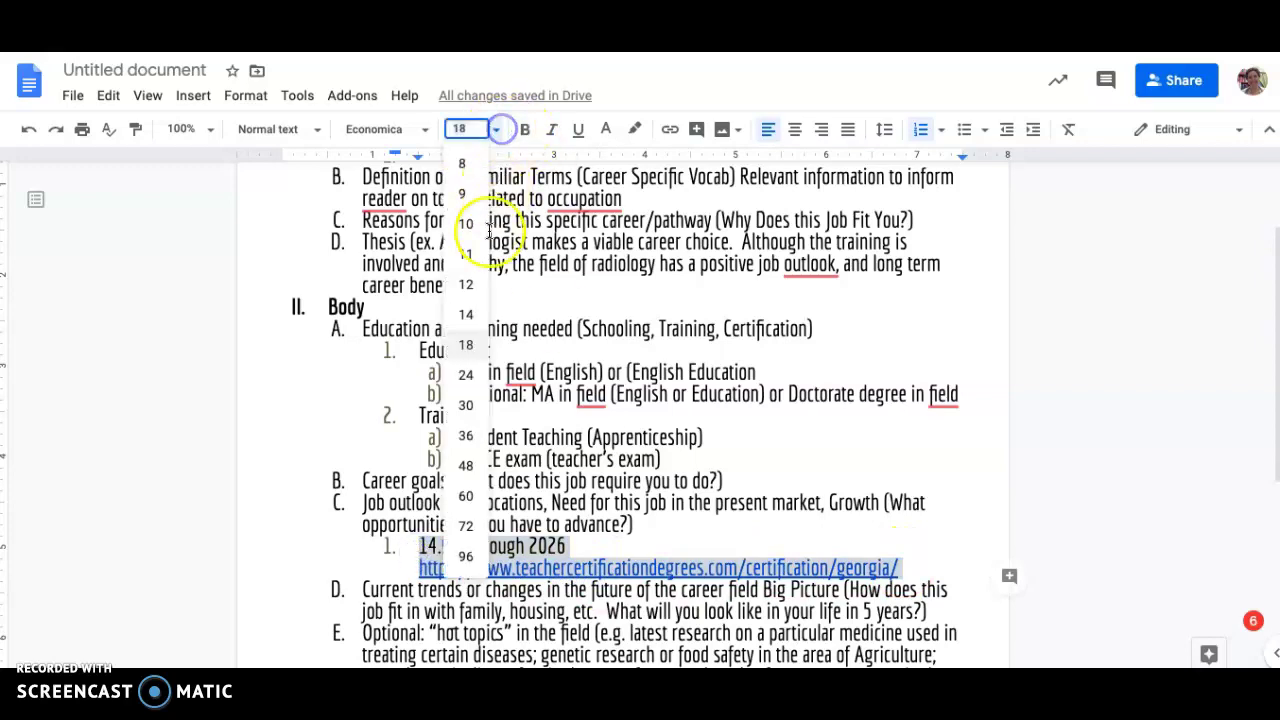
{"action": "left_click", "coordinate": [468, 283]}
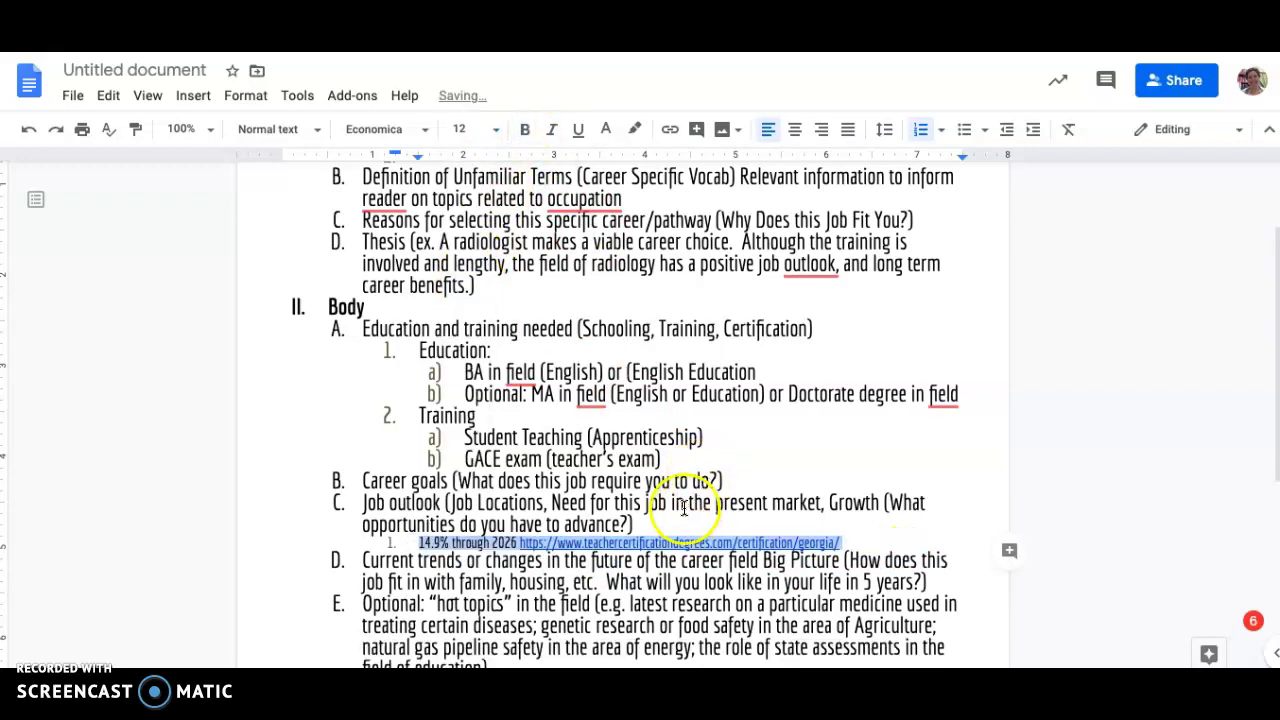
{"action": "left_click", "coordinate": [686, 503]}
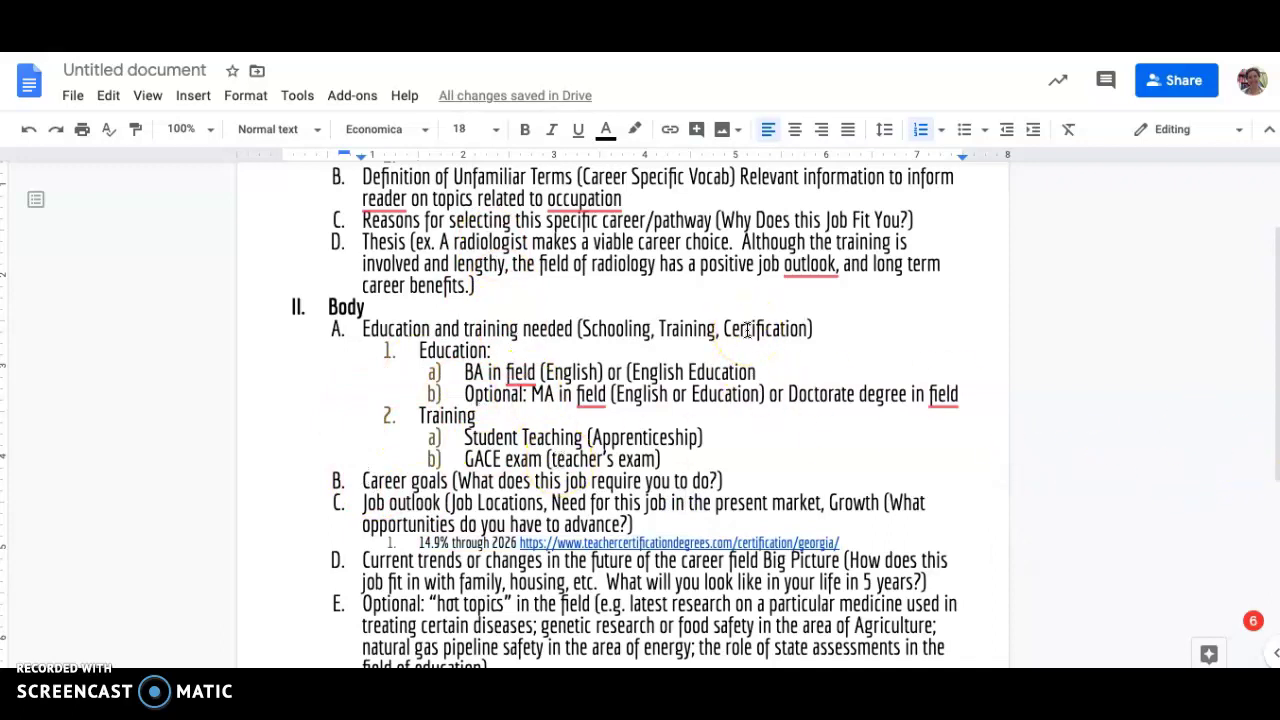
{"action": "left_click", "coordinate": [620, 200]}
{"action": "scroll", "coordinate": [814, 226], "scroll_direction": "up", "scroll_amount": 2}
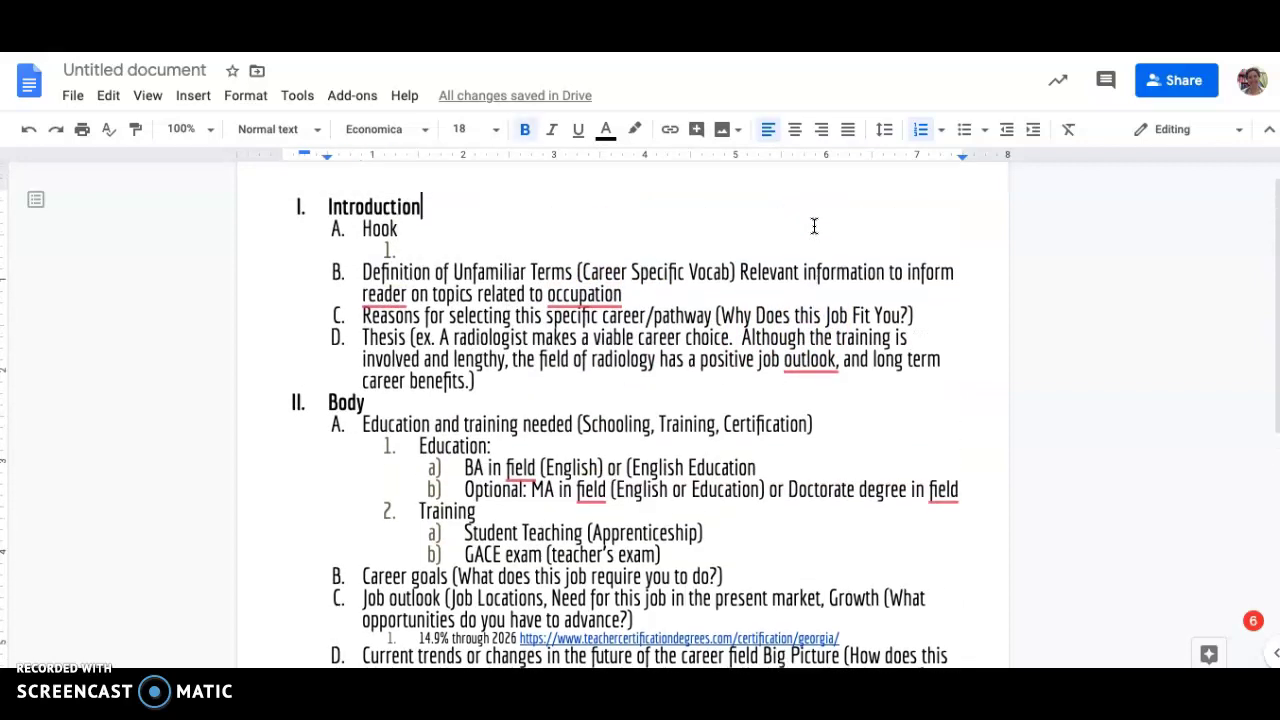
{"action": "key", "text": "Up"}
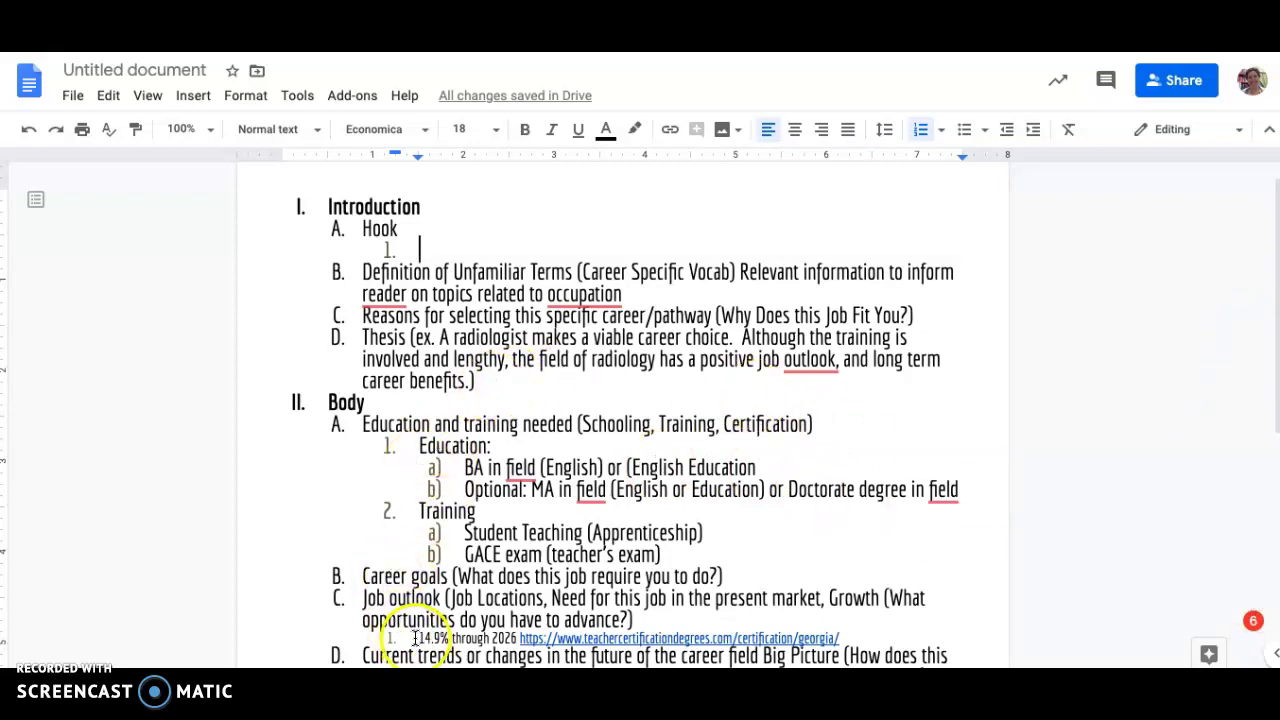
{"action": "left_click", "coordinate": [743, 576]}
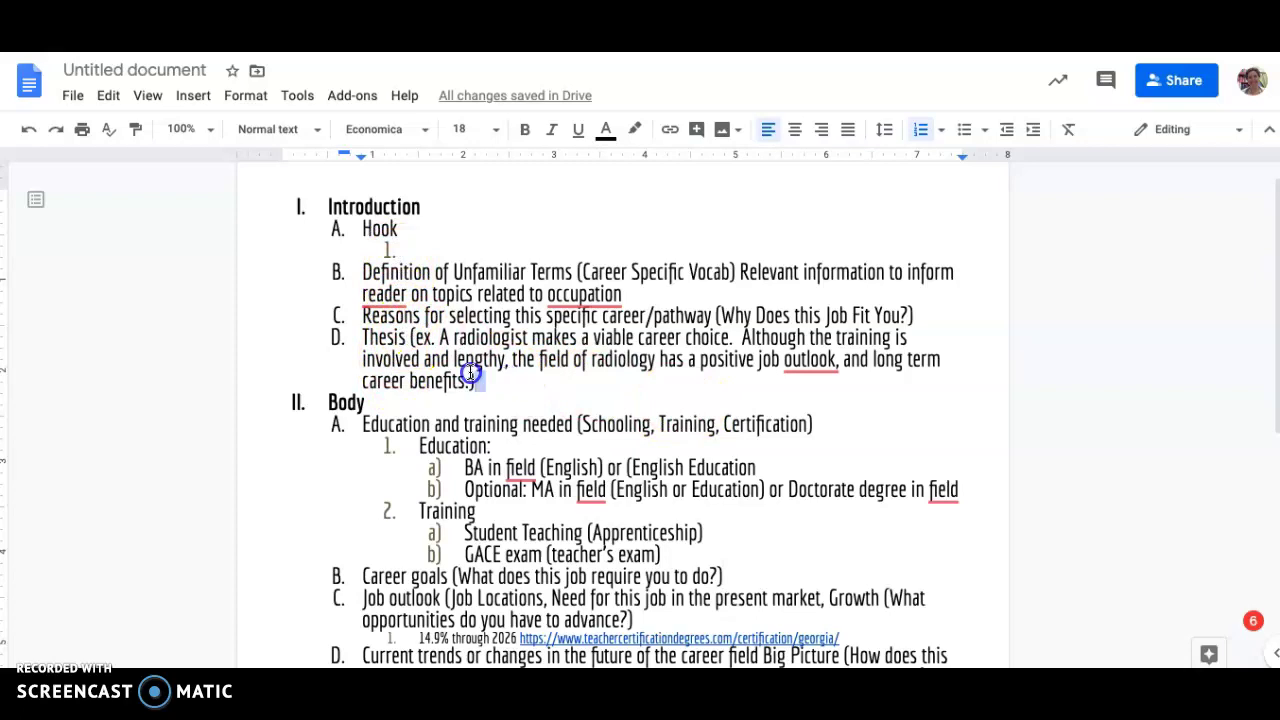
{"action": "left_click_drag", "start_coordinate": [510, 375], "coordinate": [362, 337]}
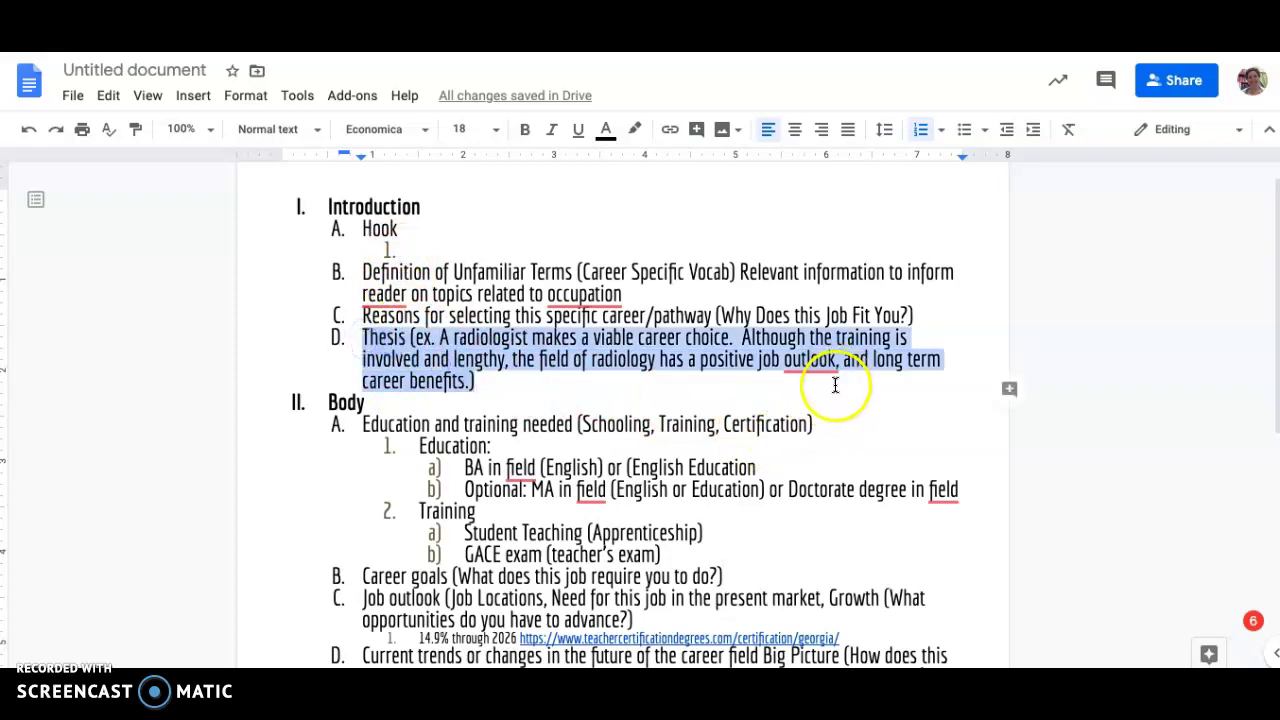
{"action": "left_click", "coordinate": [530, 393]}
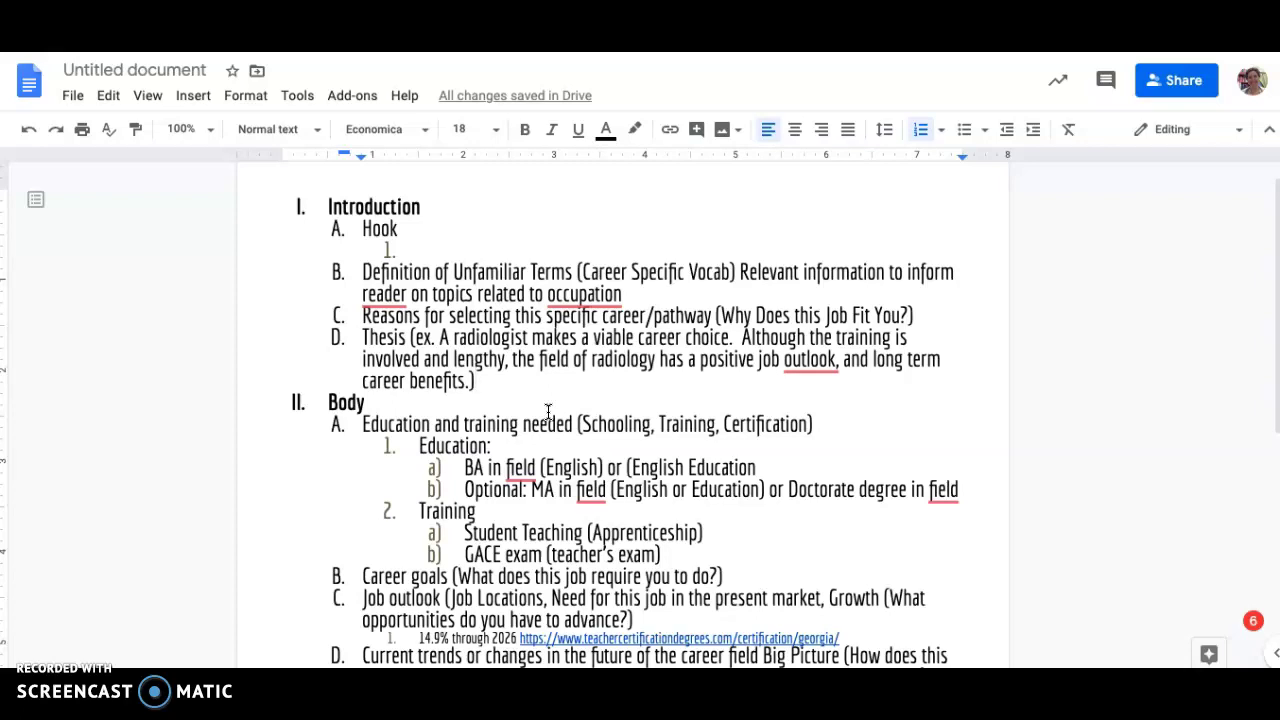
Create an empty numbered sub-point under Thesis and select the example thesis sentences.
{"action": "key", "text": "Return"}
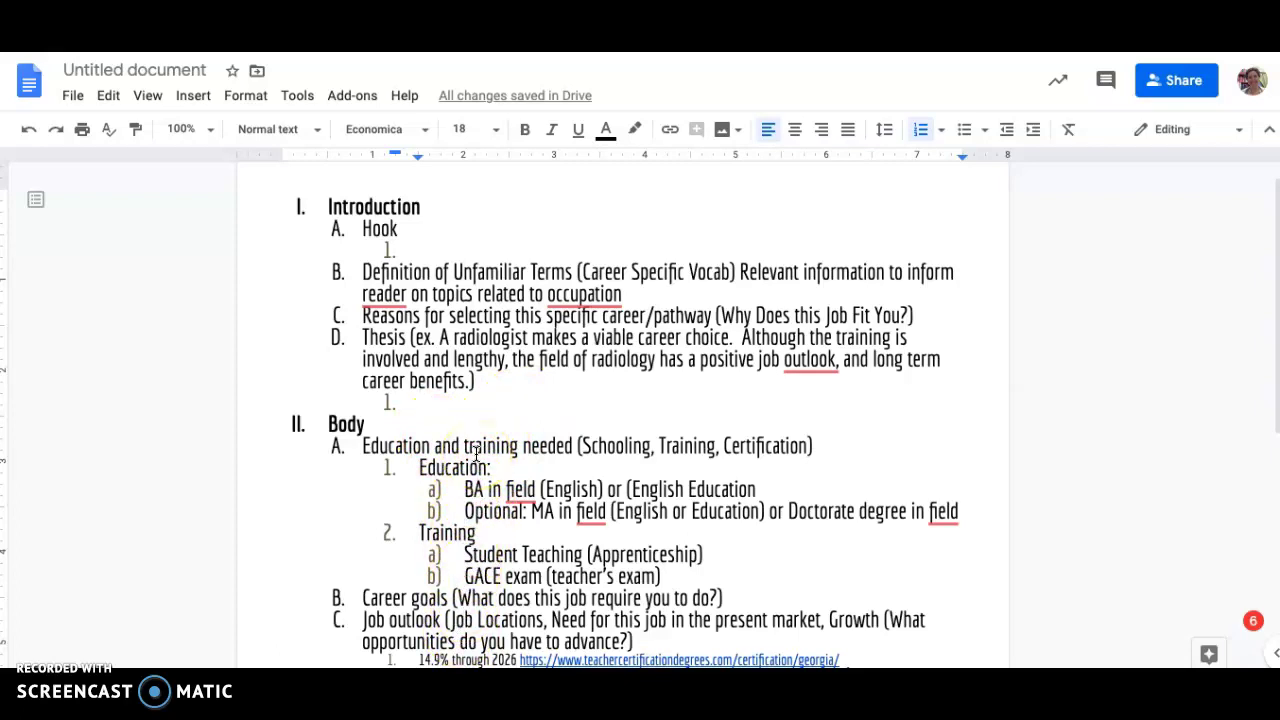
{"action": "left_click", "coordinate": [428, 401]}
{"action": "left_click_drag", "start_coordinate": [465, 365], "coordinate": [470, 381]}
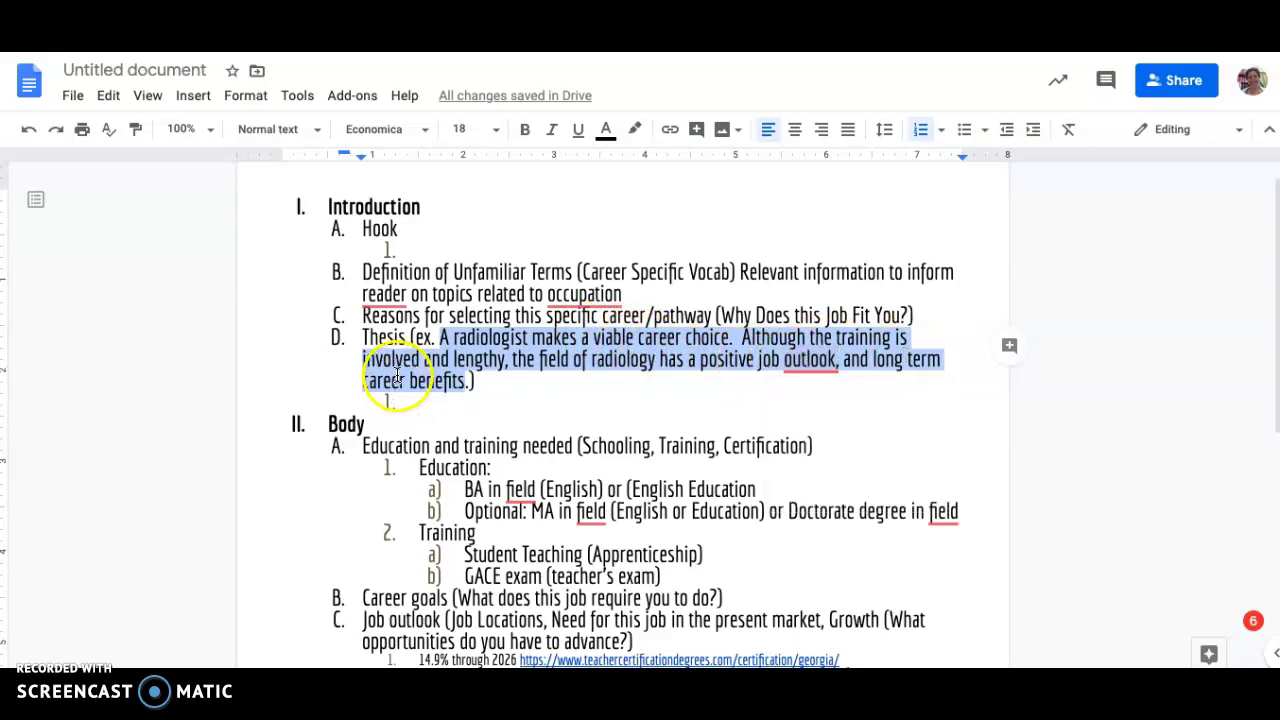
{"action": "left_click", "coordinate": [491, 389]}
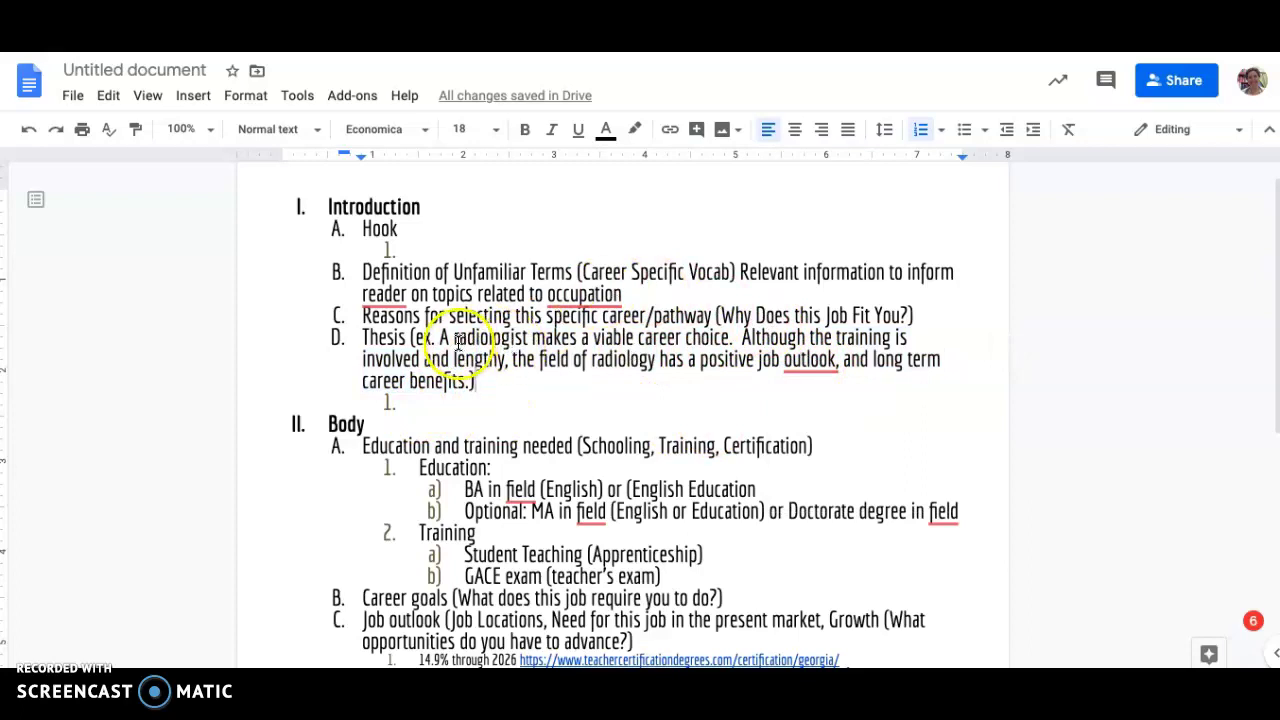
{"action": "left_click_drag", "start_coordinate": [453, 340], "coordinate": [553, 345]}
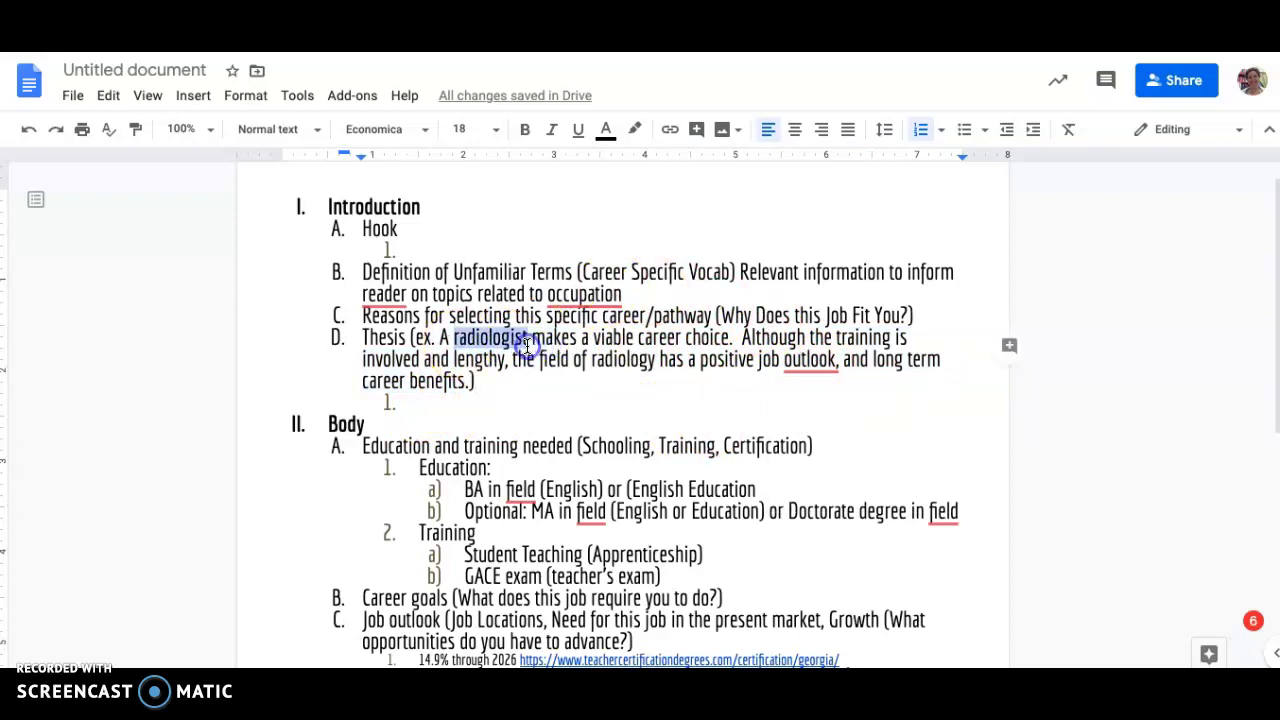
{"action": "left_click", "coordinate": [838, 338]}
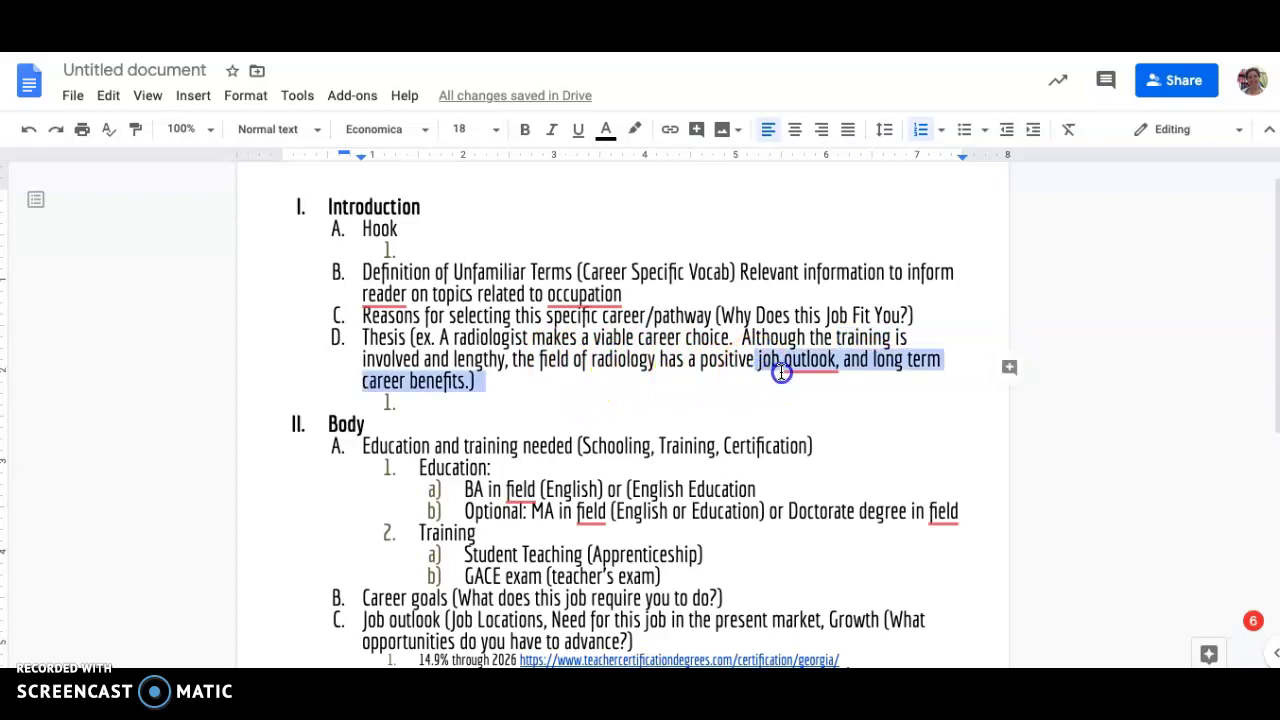
{"action": "left_click_drag", "start_coordinate": [756, 367], "coordinate": [833, 364]}
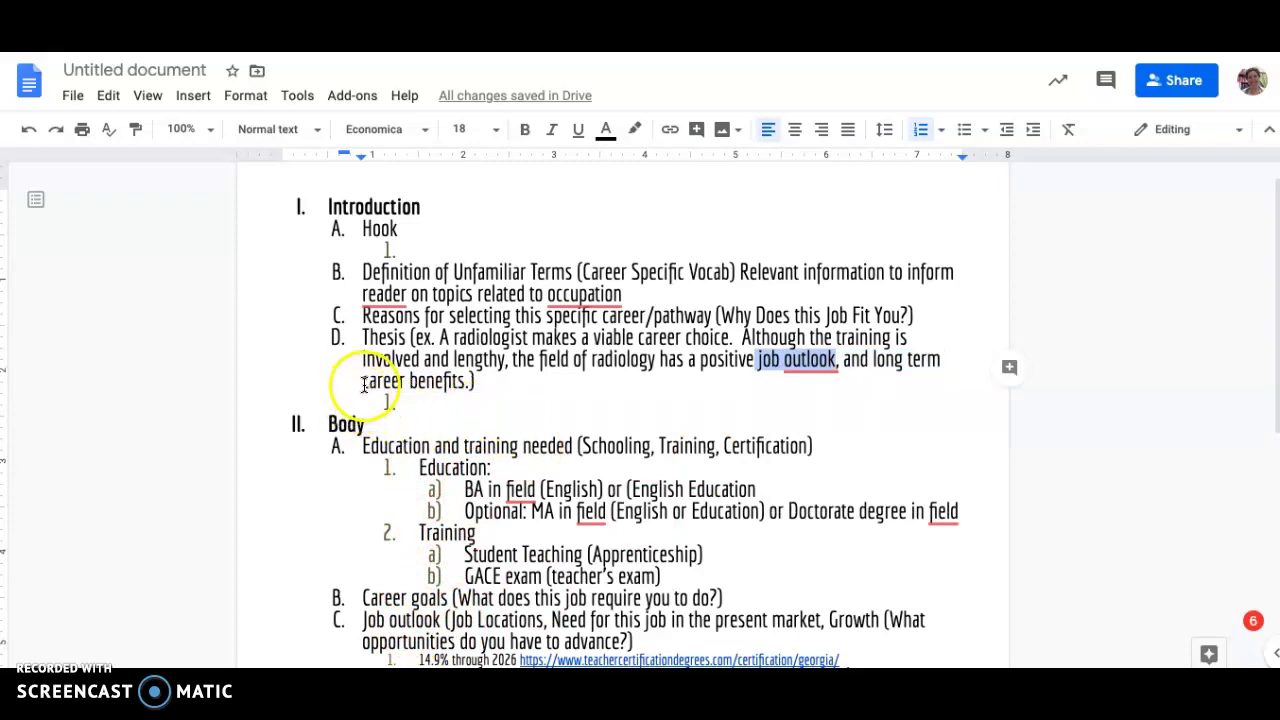
{"action": "left_click_drag", "start_coordinate": [358, 381], "coordinate": [415, 383]}
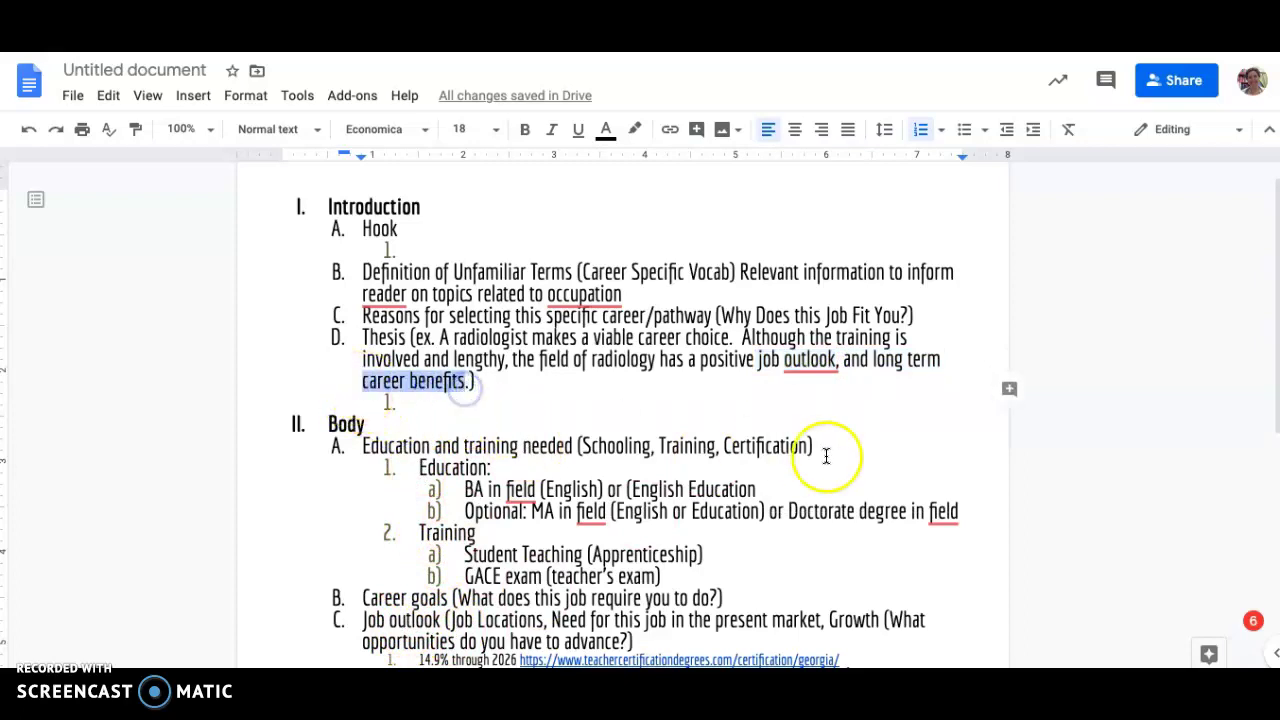
{"action": "left_click", "coordinate": [833, 621]}
{"action": "scroll", "coordinate": [832, 621], "scroll_direction": "down", "scroll_amount": 1}
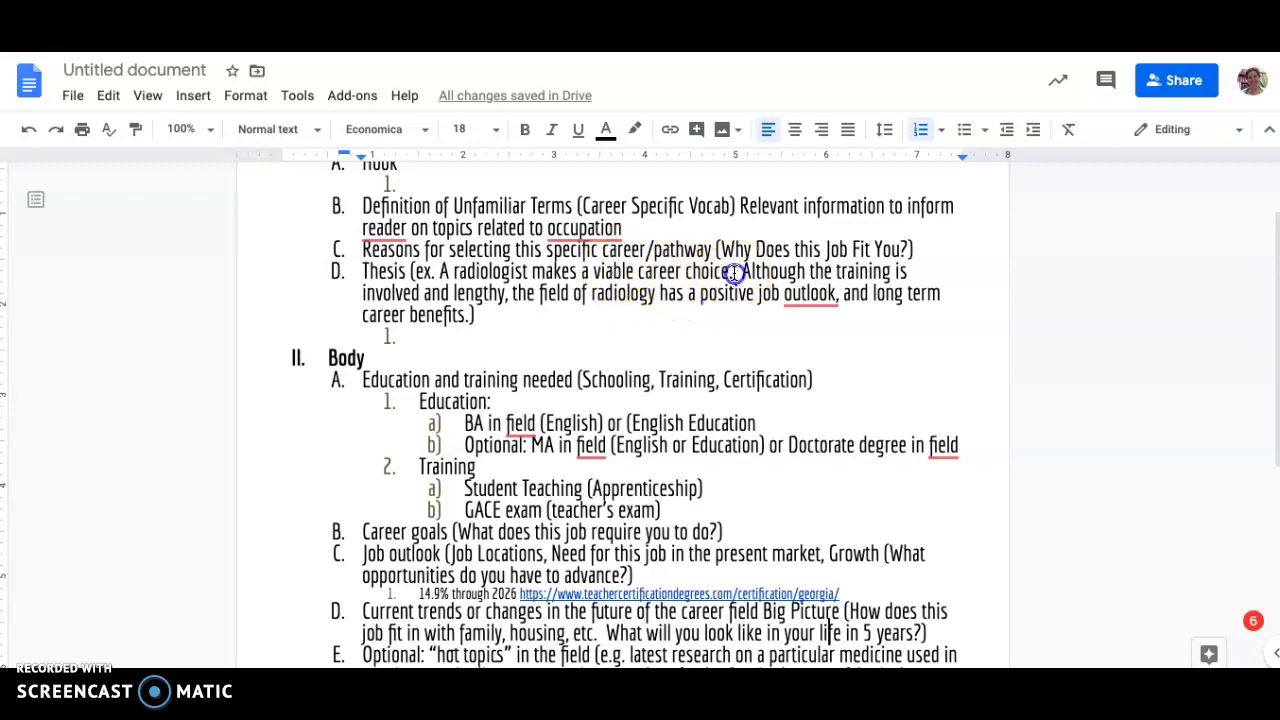
{"action": "left_click_drag", "start_coordinate": [734, 273], "coordinate": [441, 273]}
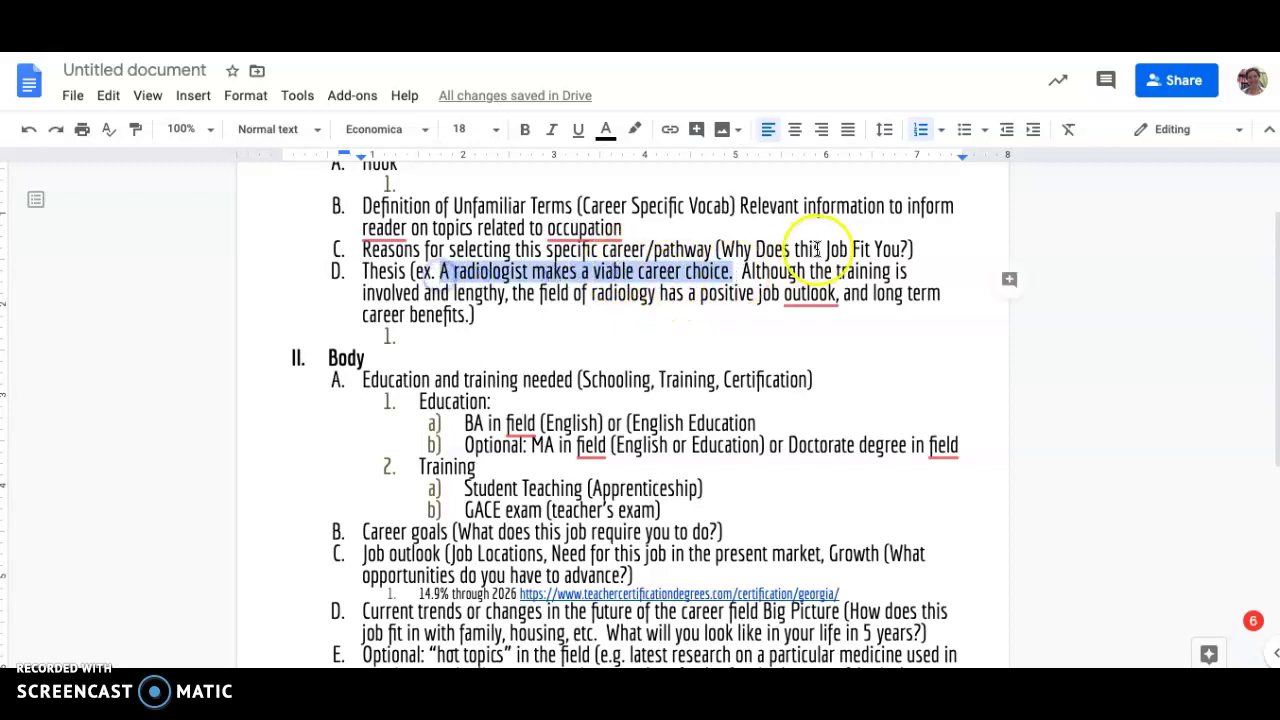
{"action": "left_click_drag", "start_coordinate": [742, 272], "coordinate": [791, 307]}
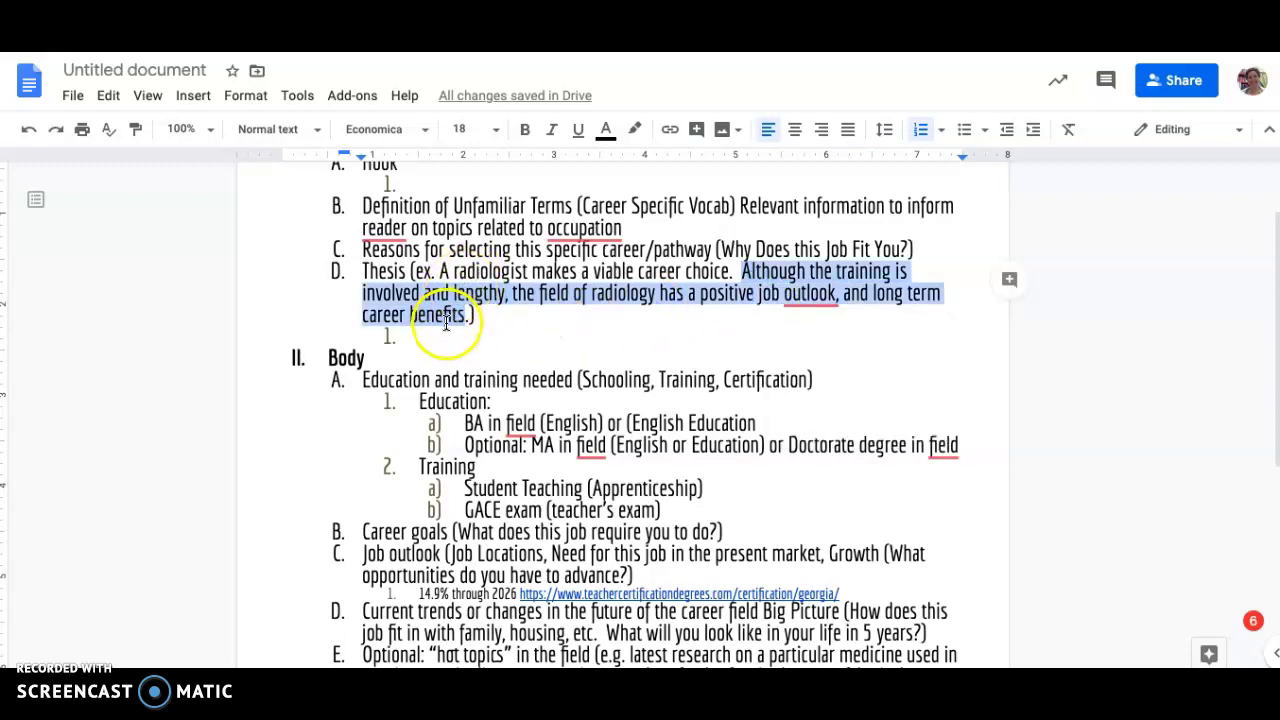
{"action": "left_click", "coordinate": [483, 313]}
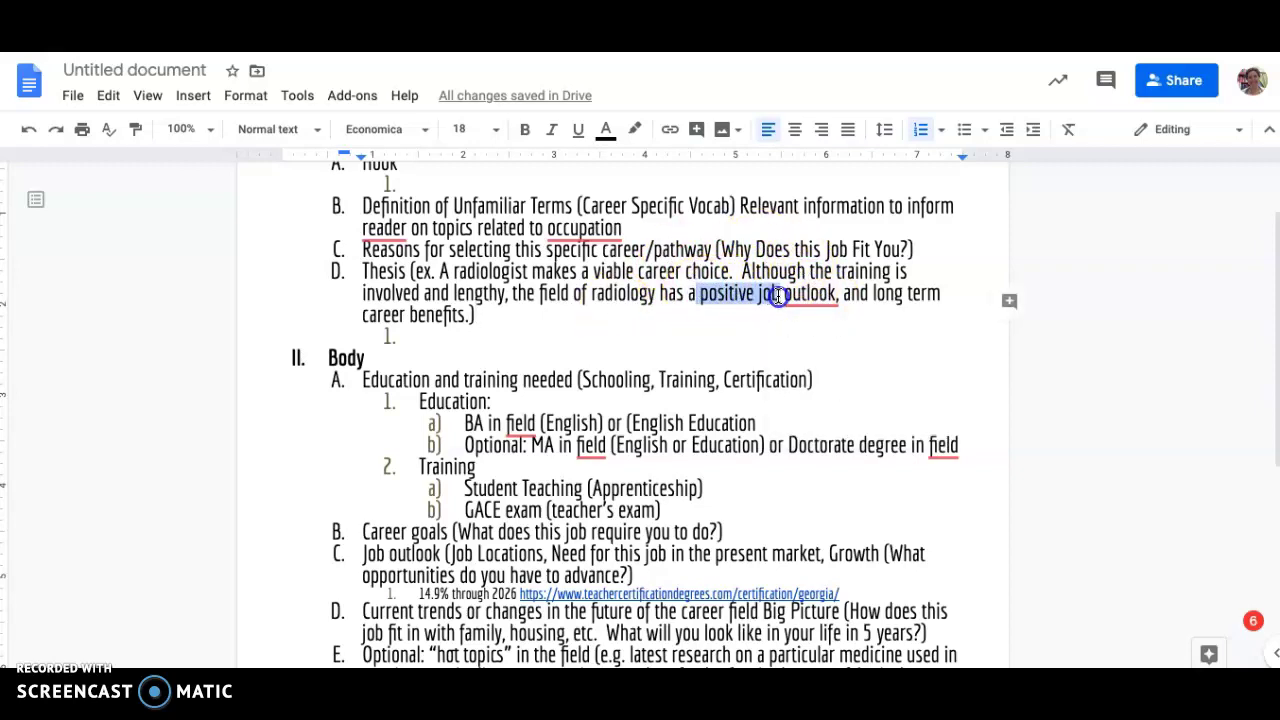
{"action": "left_click", "coordinate": [410, 314]}
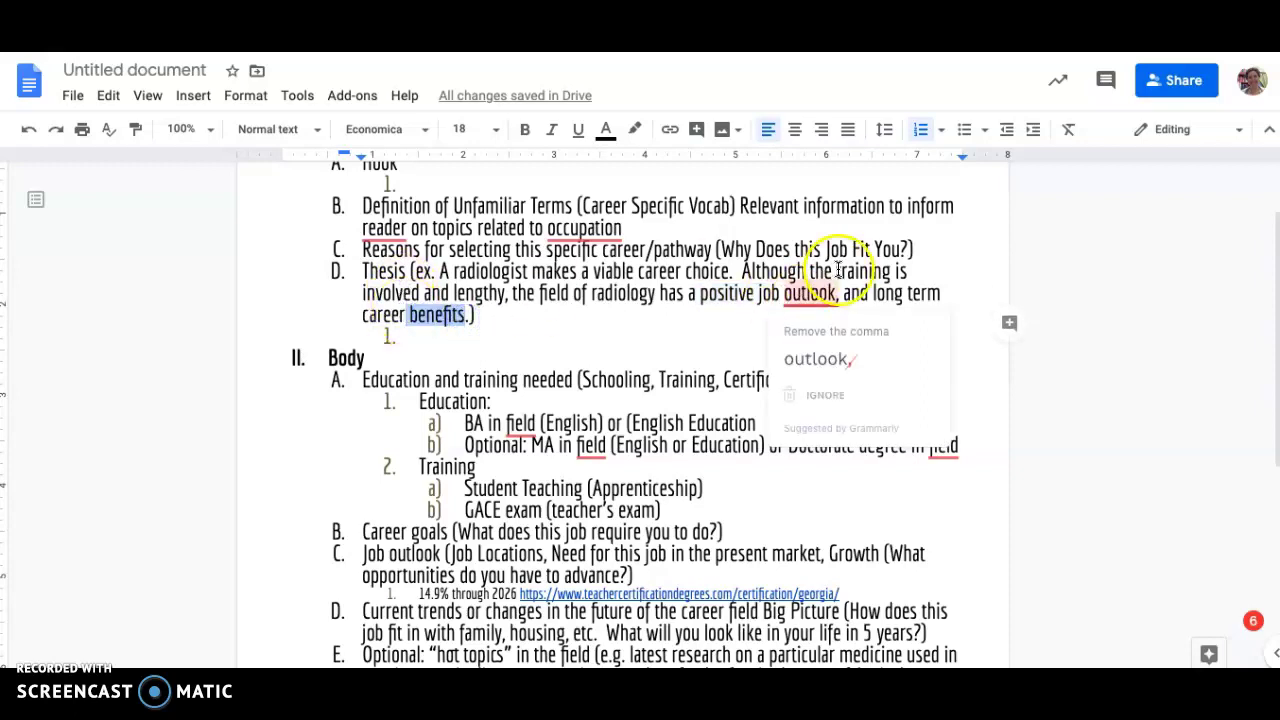
{"action": "left_click_drag", "start_coordinate": [497, 292], "coordinate": [372, 291]}
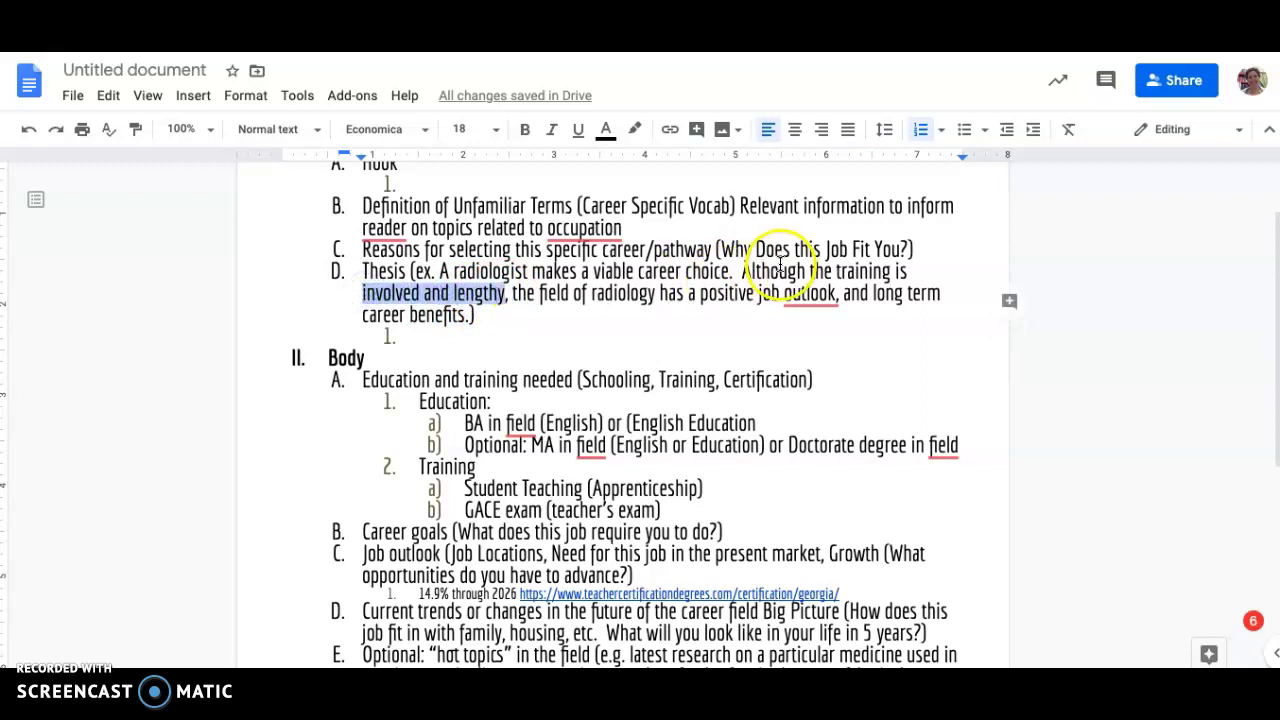